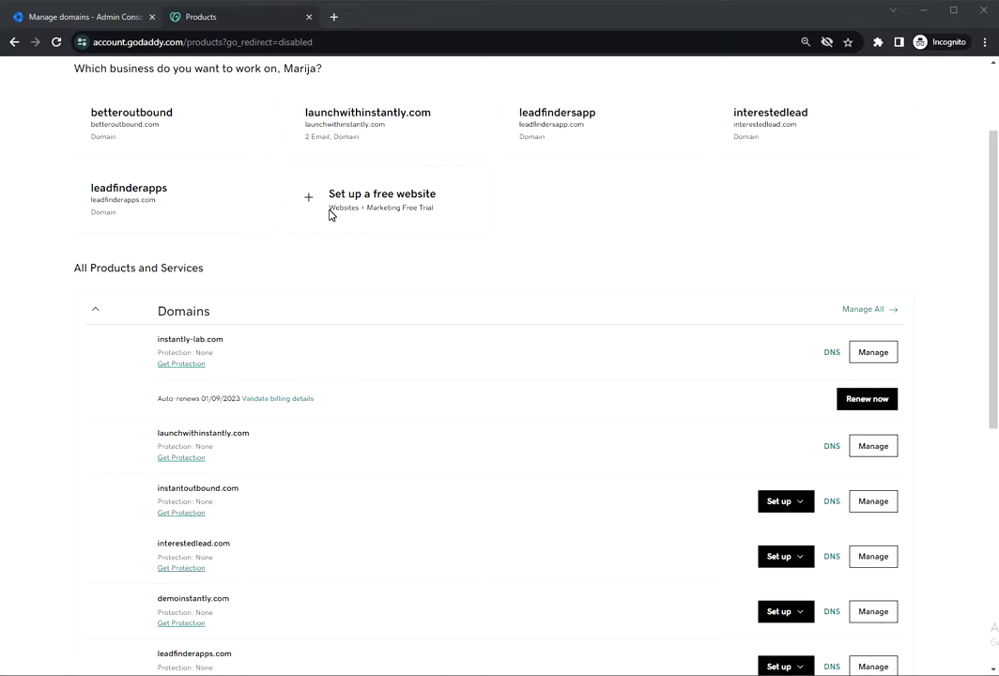
Switch to the Admin console's Manage domains page listing instantoutbound.com.
left_click(53, 18)
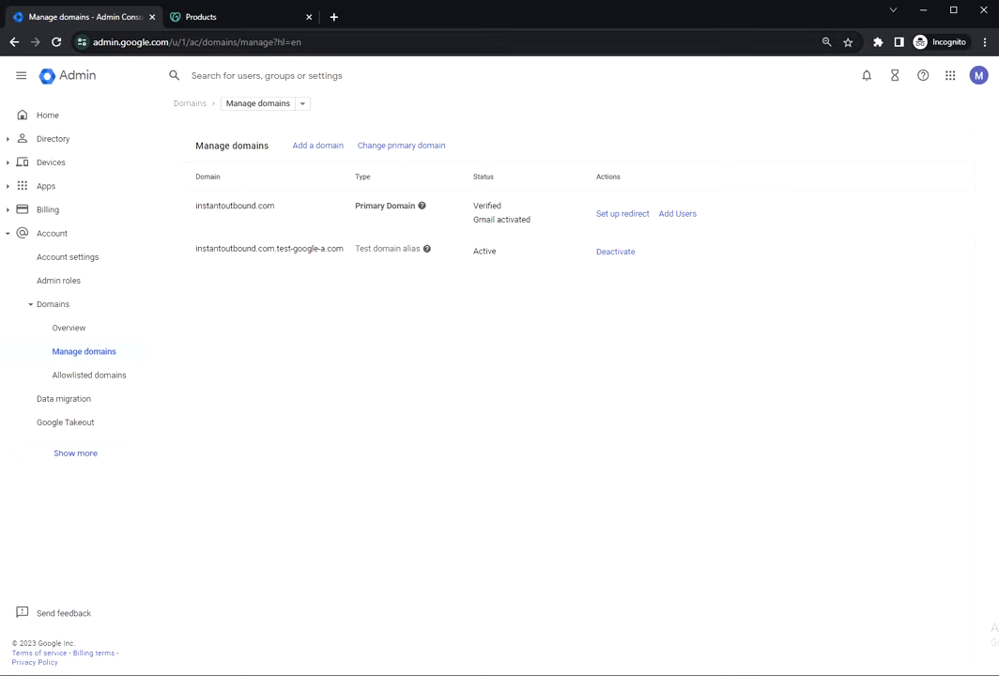
left_click(107, 44)
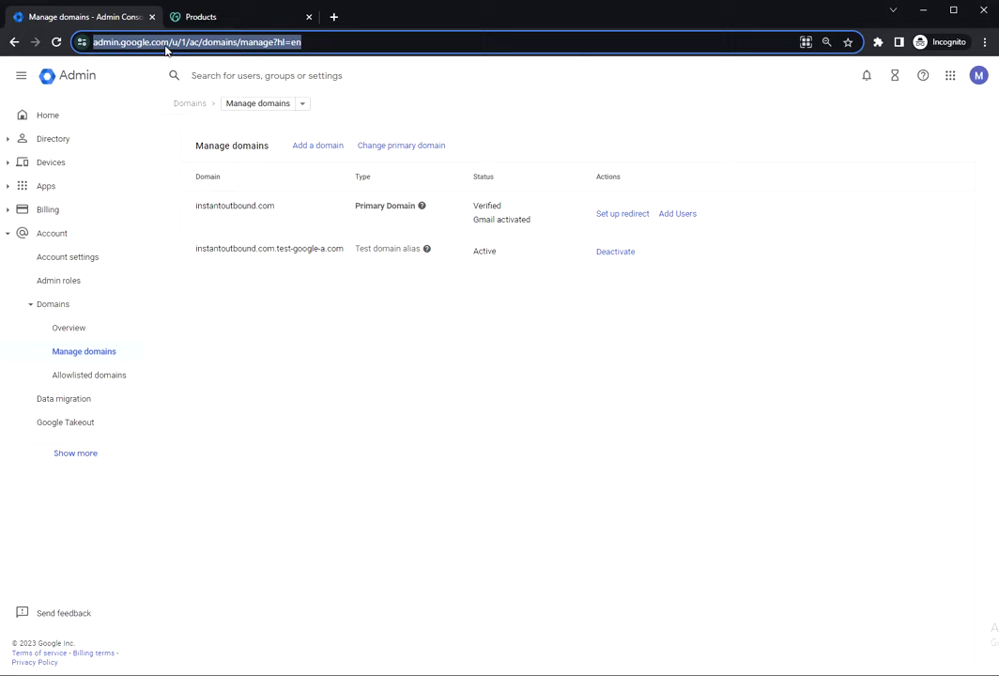
left_click(350, 368)
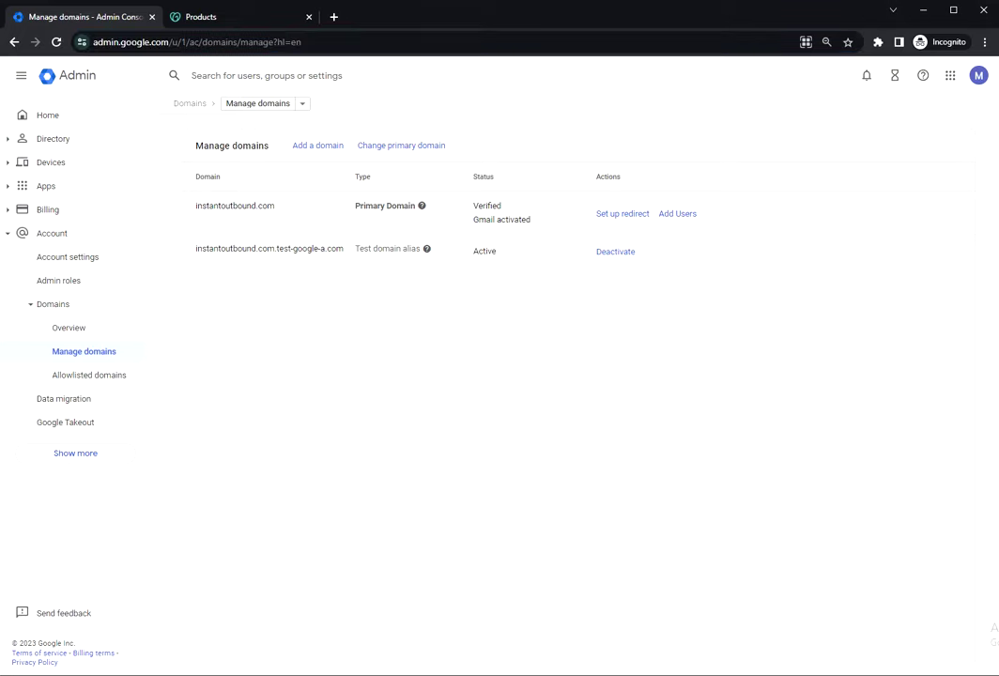
left_click(221, 17)
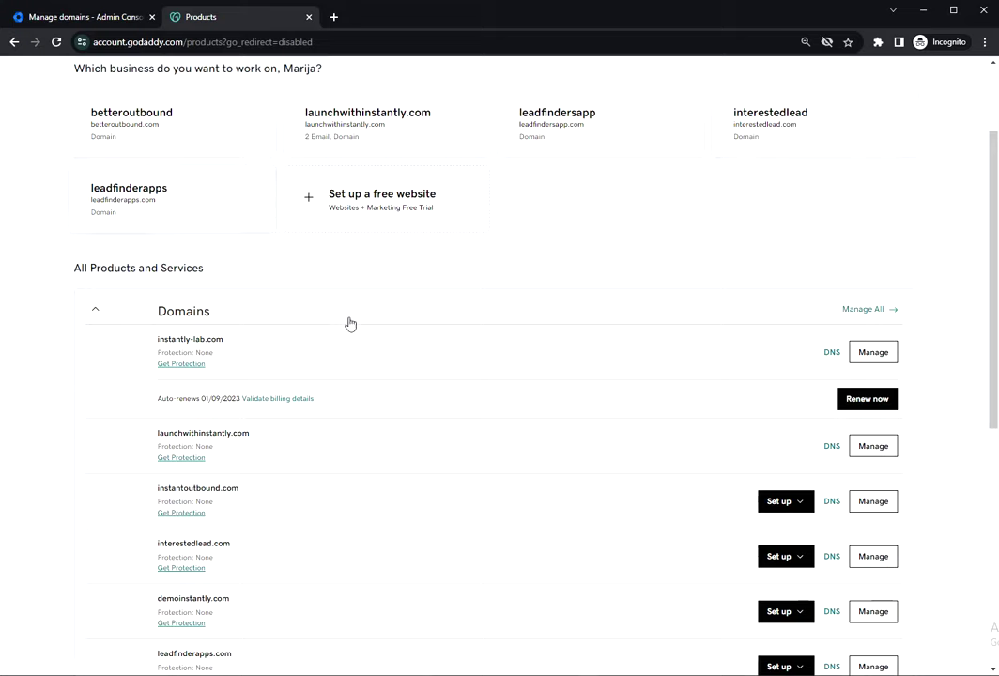
scroll(347, 324, "up", 2)
scroll(348, 324, "down", 4)
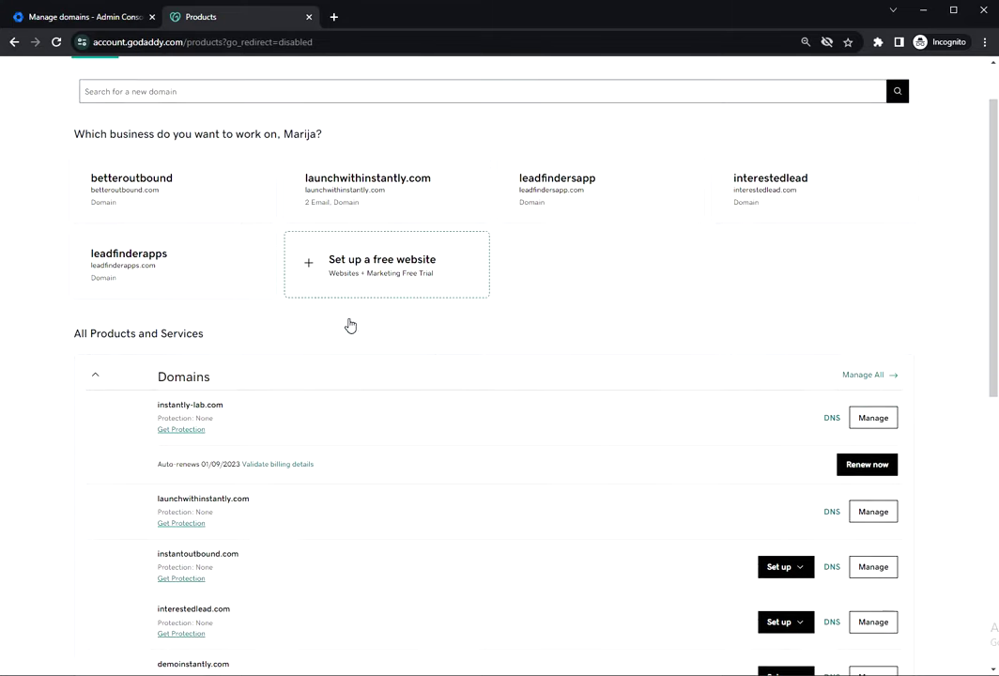
scroll(348, 323, "down", 1)
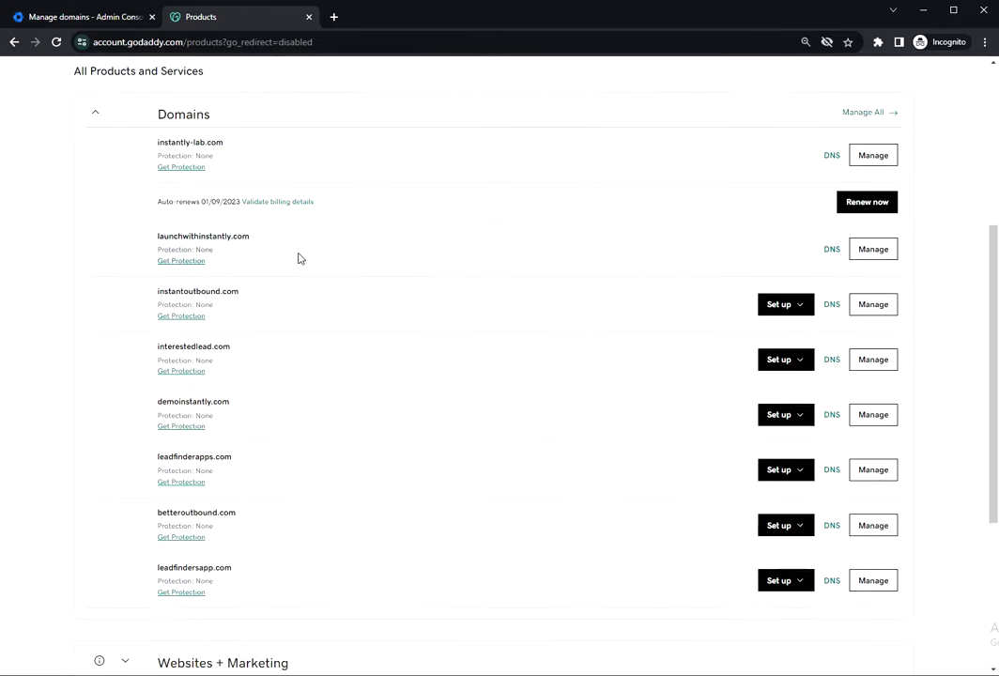
left_click_drag(253, 351, 145, 352)
key("ctrl+c")
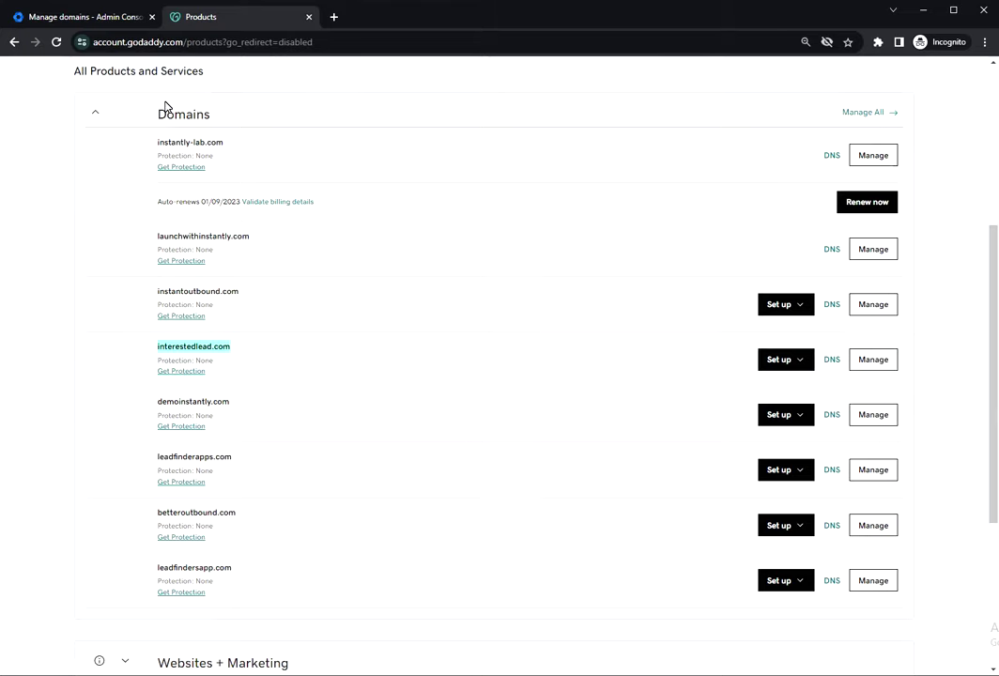
left_click(64, 18)
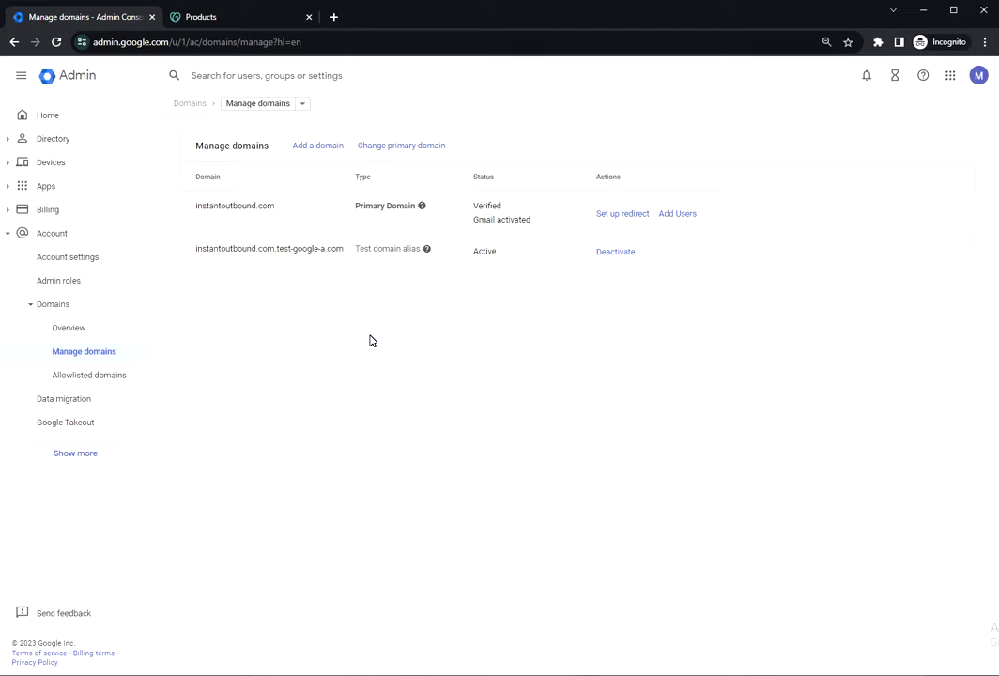
left_click(234, 76)
type("dom")
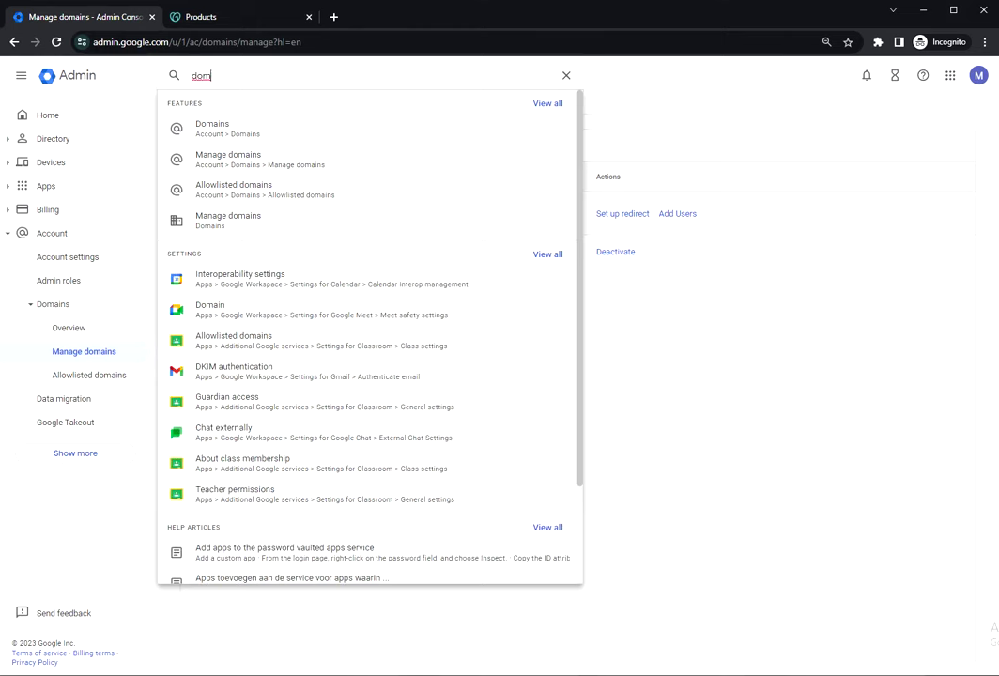
left_click(220, 130)
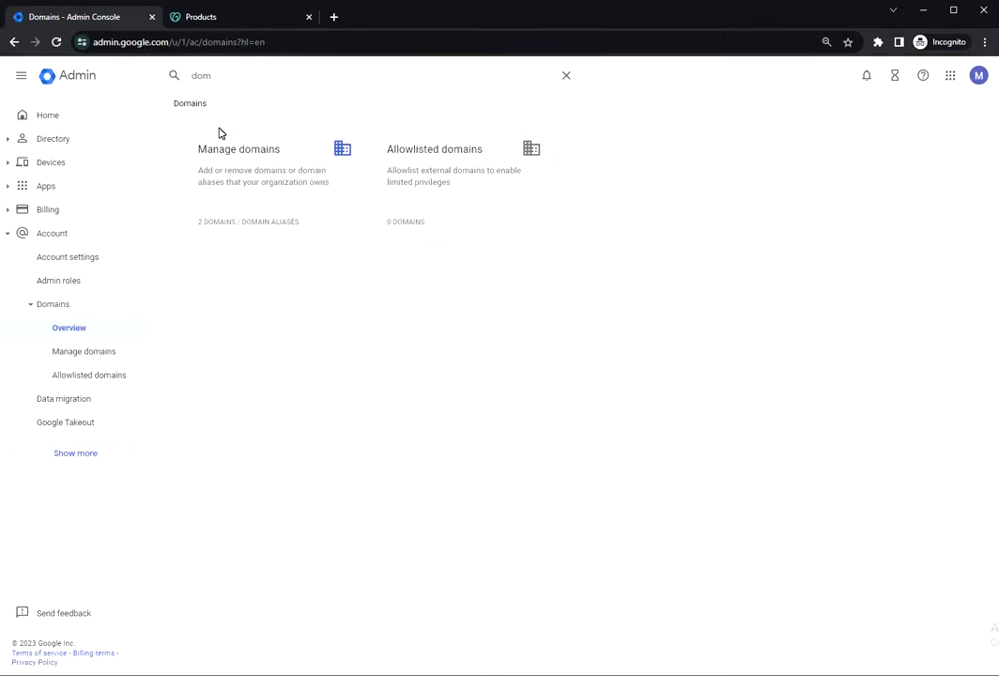
left_click(275, 181)
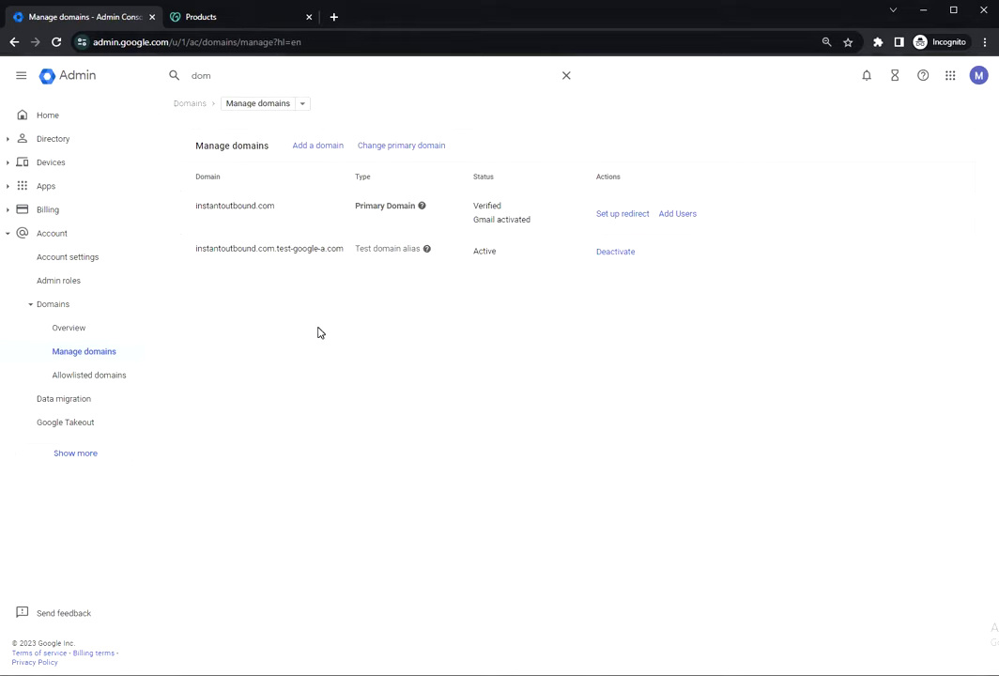
left_click(315, 150)
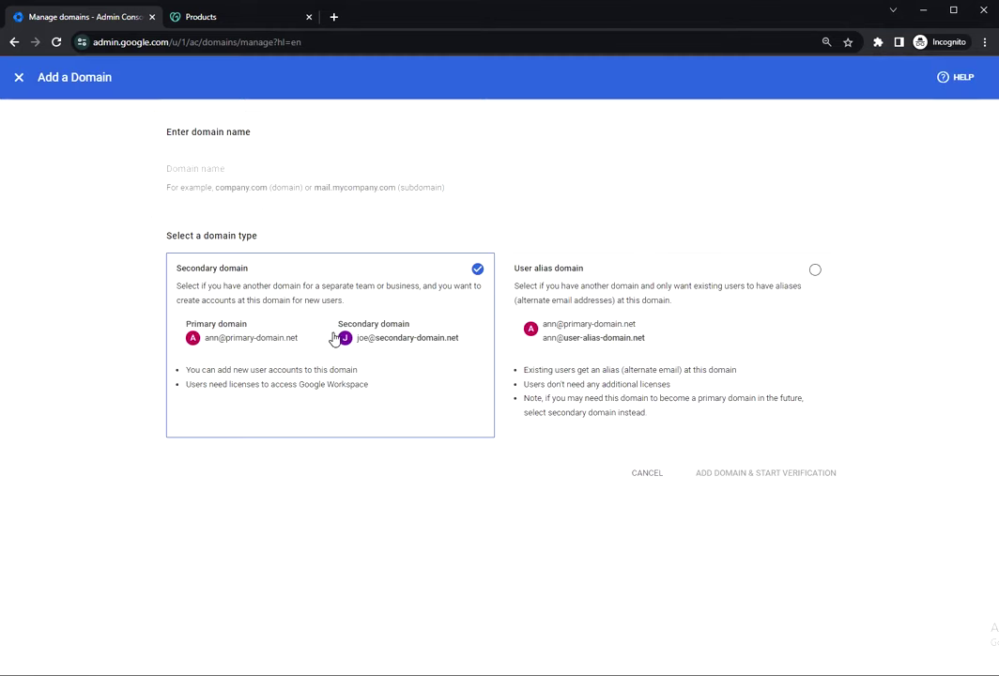
left_click(188, 173)
type("www.")
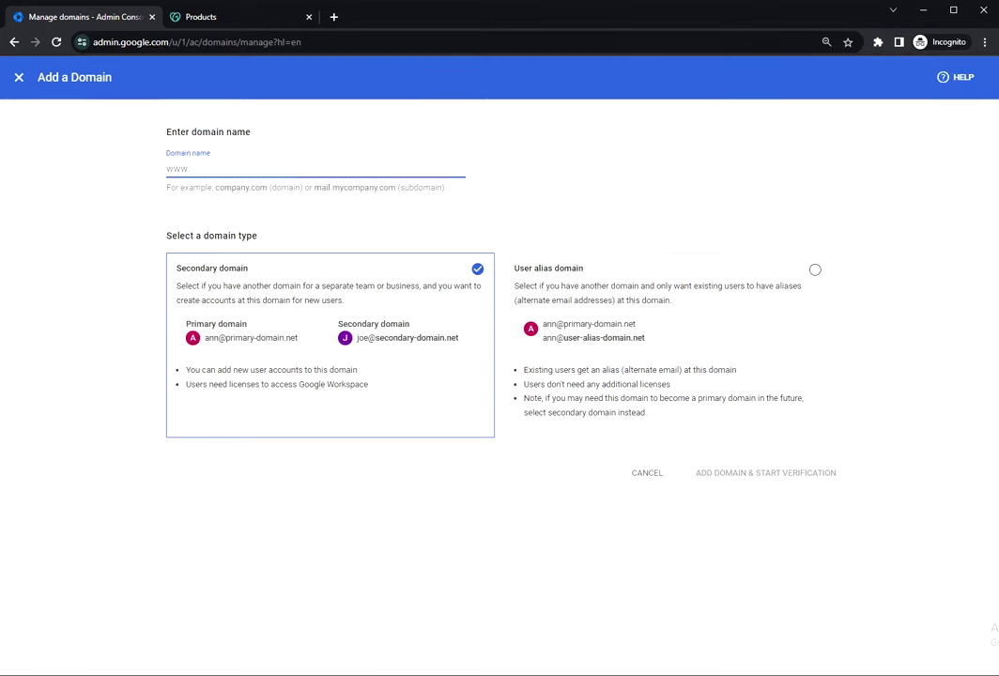
key("ctrl+v")
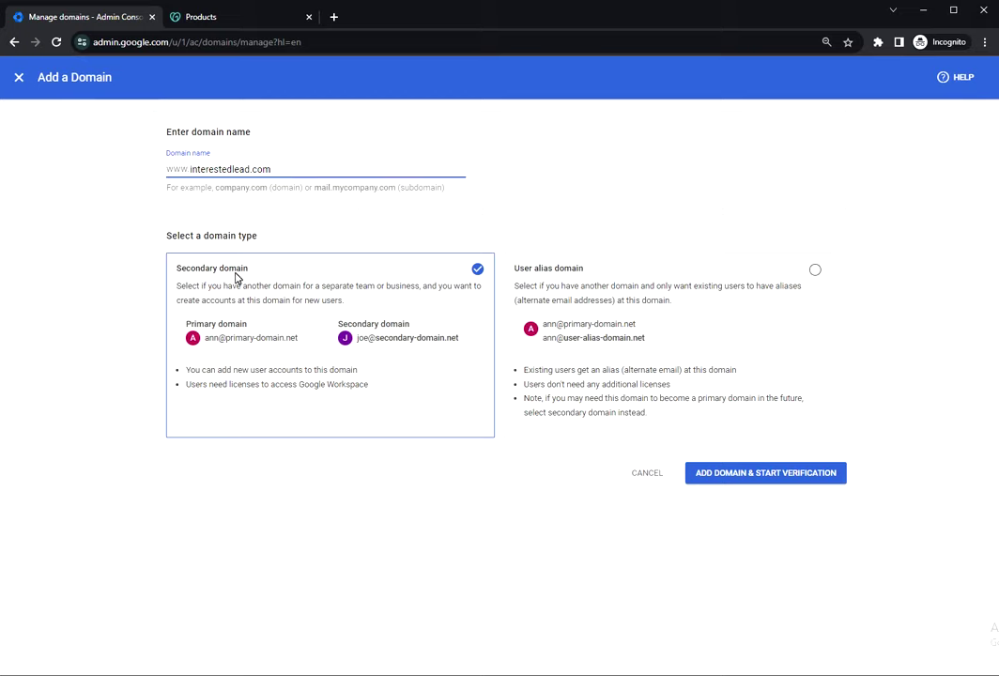
left_click(235, 276)
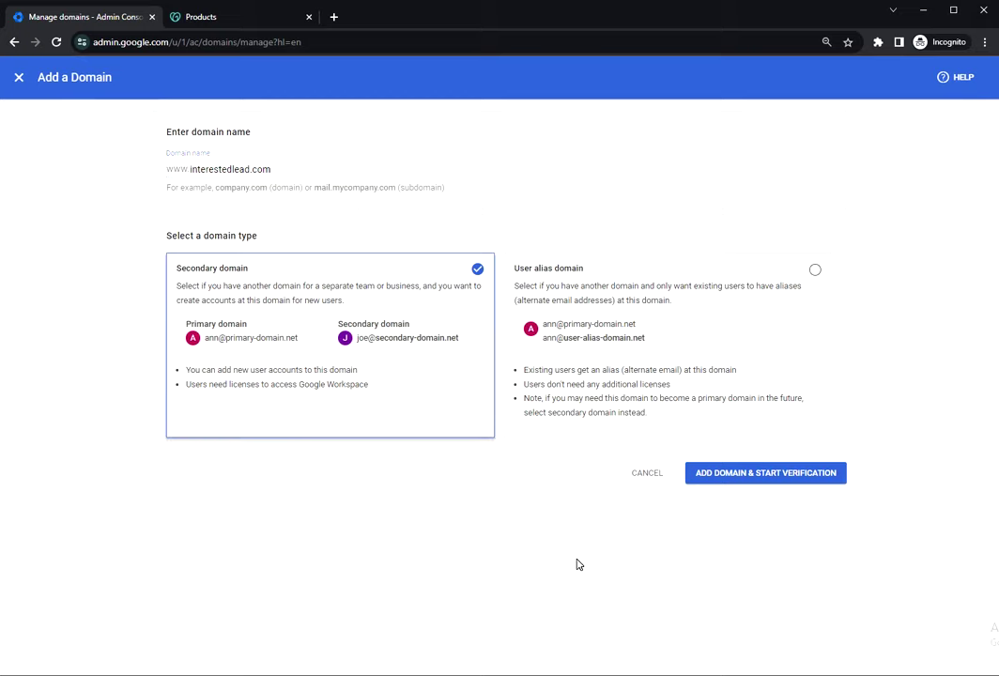
left_click(748, 476)
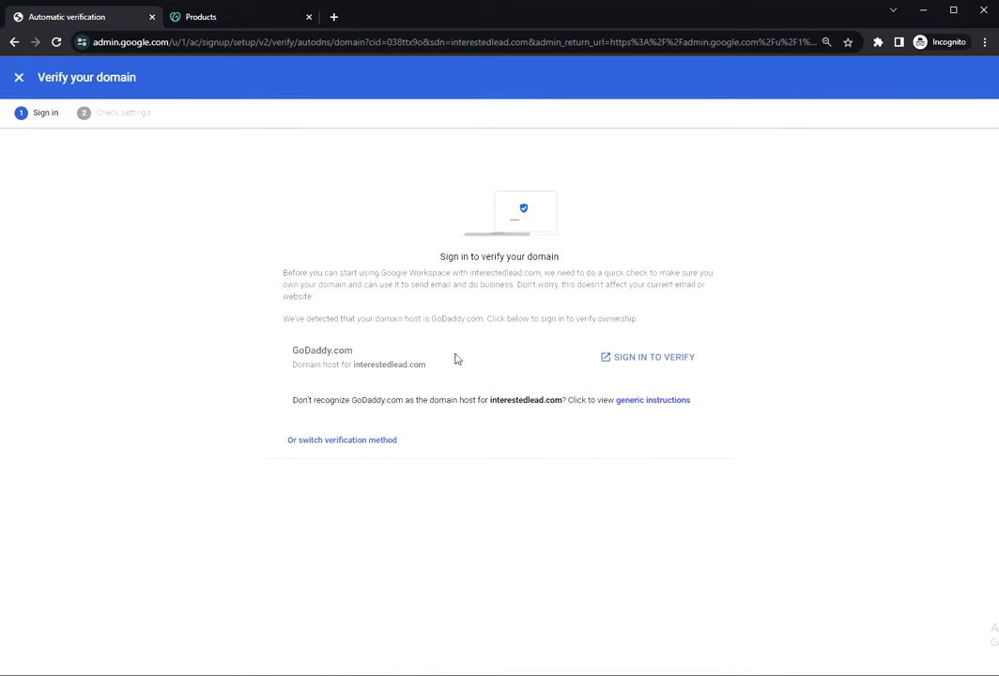
Verify interestedlead.com by signing in to GoDaddy and granting Google access to its DNS.
left_click(644, 360)
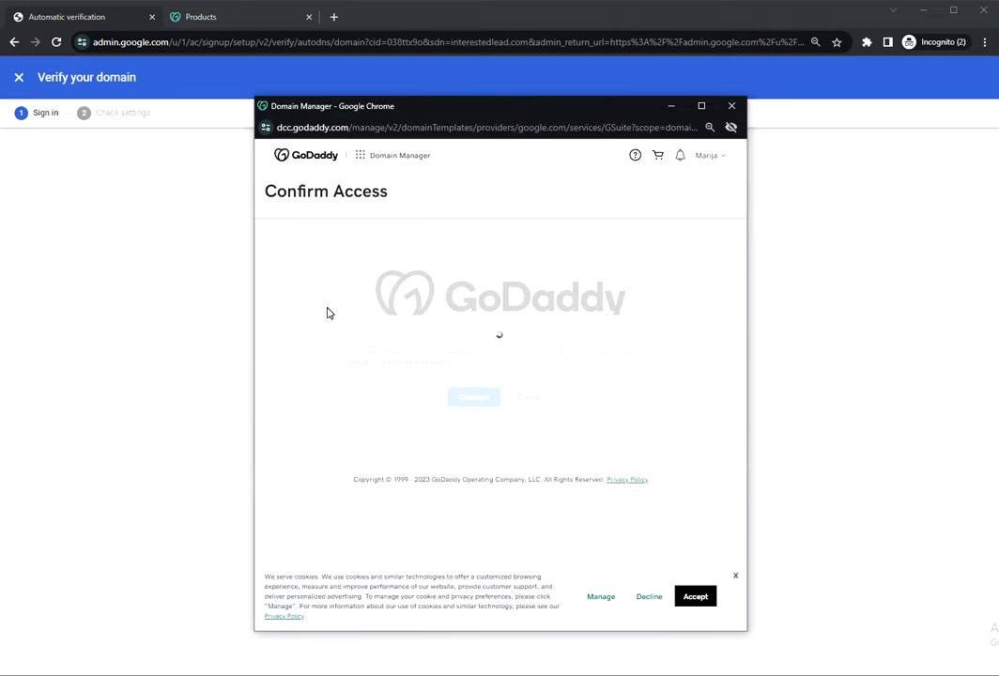
left_click(471, 399)
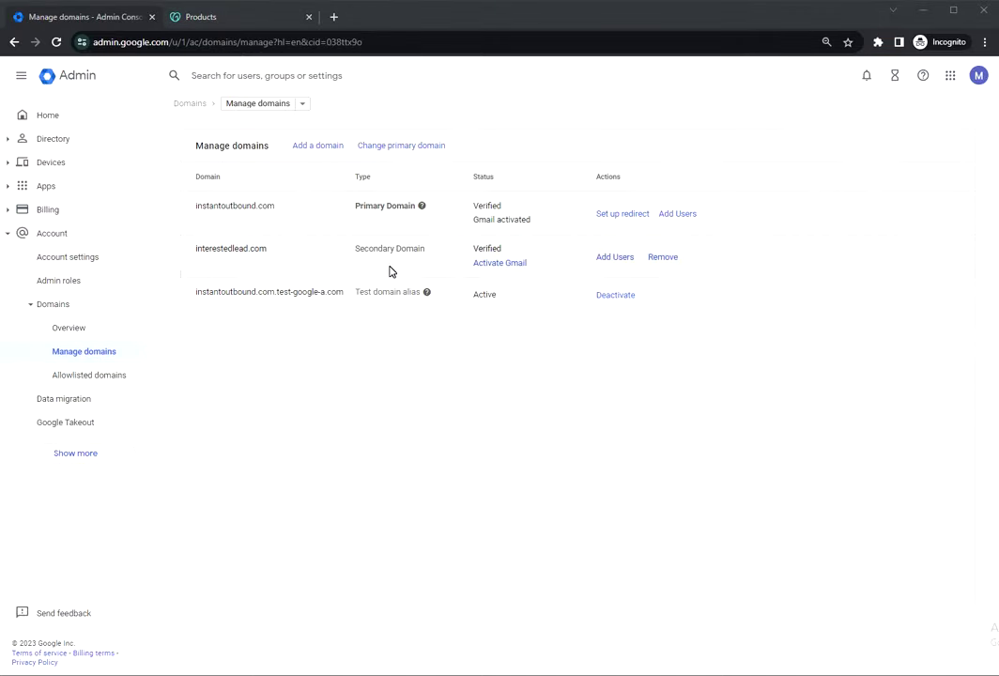
Activate Gmail for interestedlead.com using the automatic MX record setup.
left_click(510, 264)
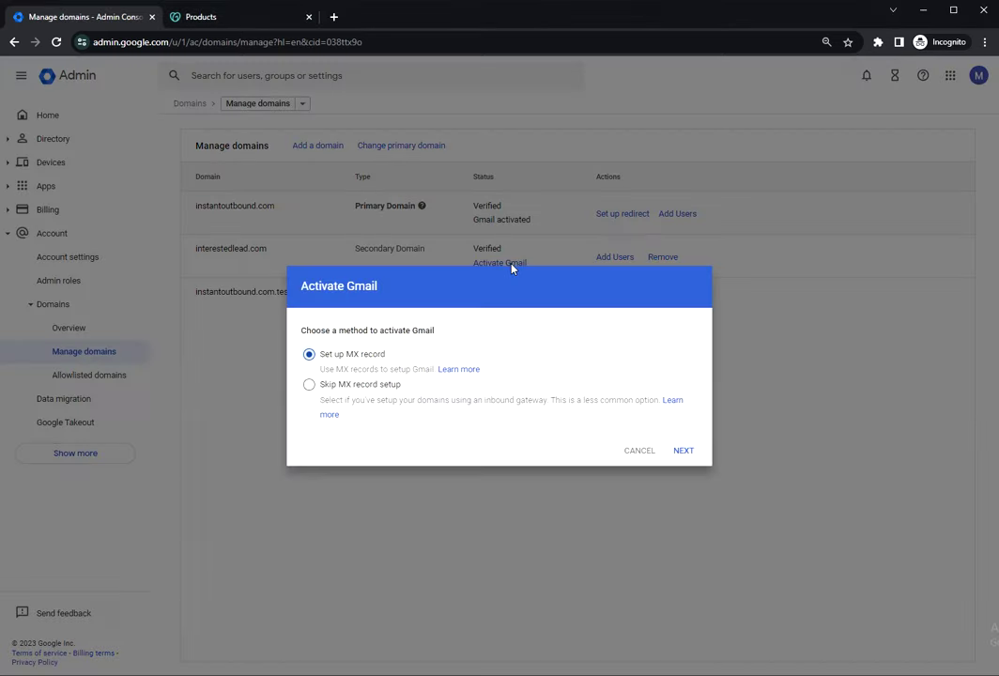
left_click(684, 450)
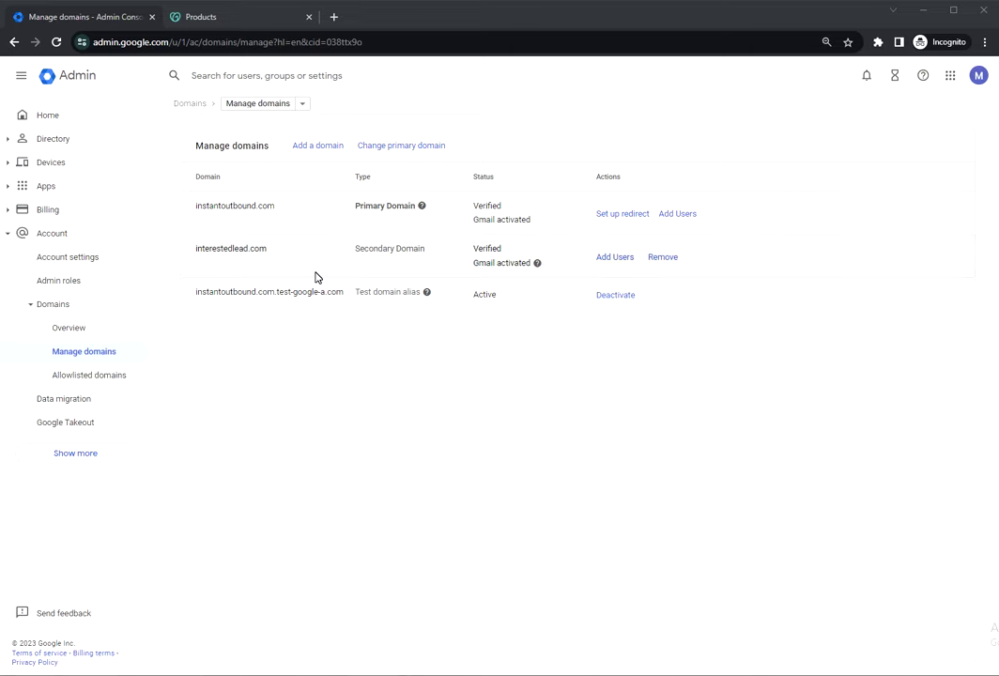
left_click(263, 19)
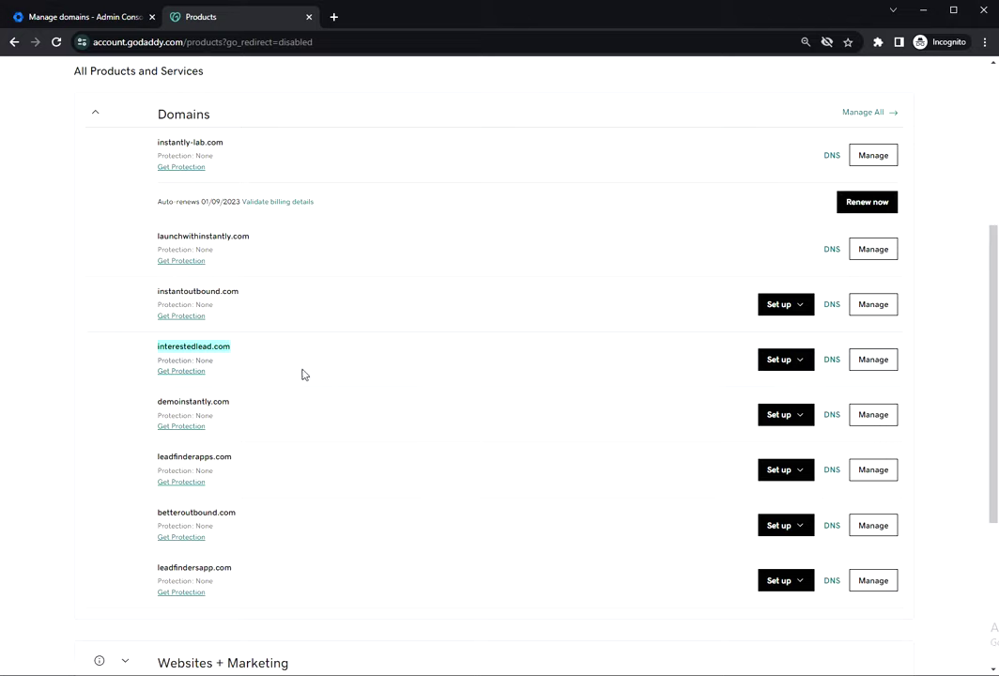
left_click(831, 362)
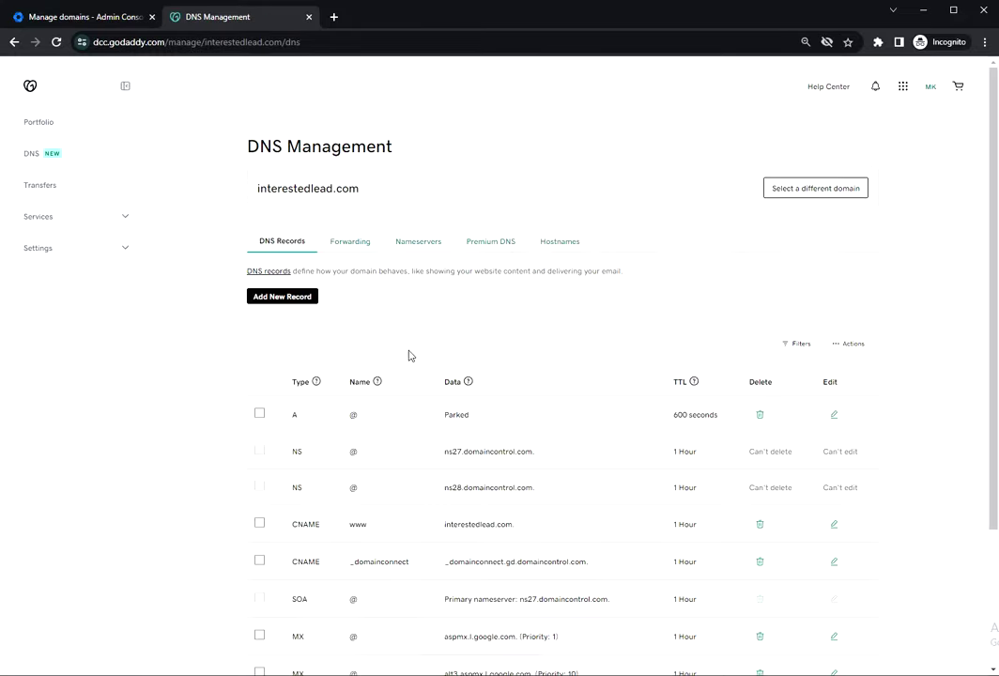
scroll(408, 354, "down", 2)
left_click(638, 605)
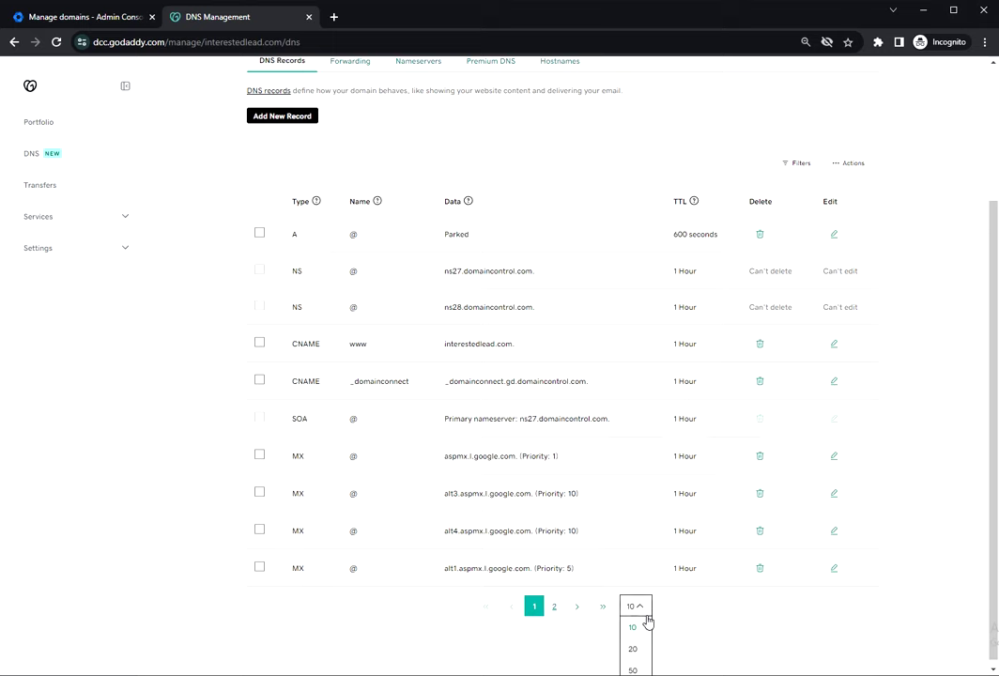
left_click(632, 666)
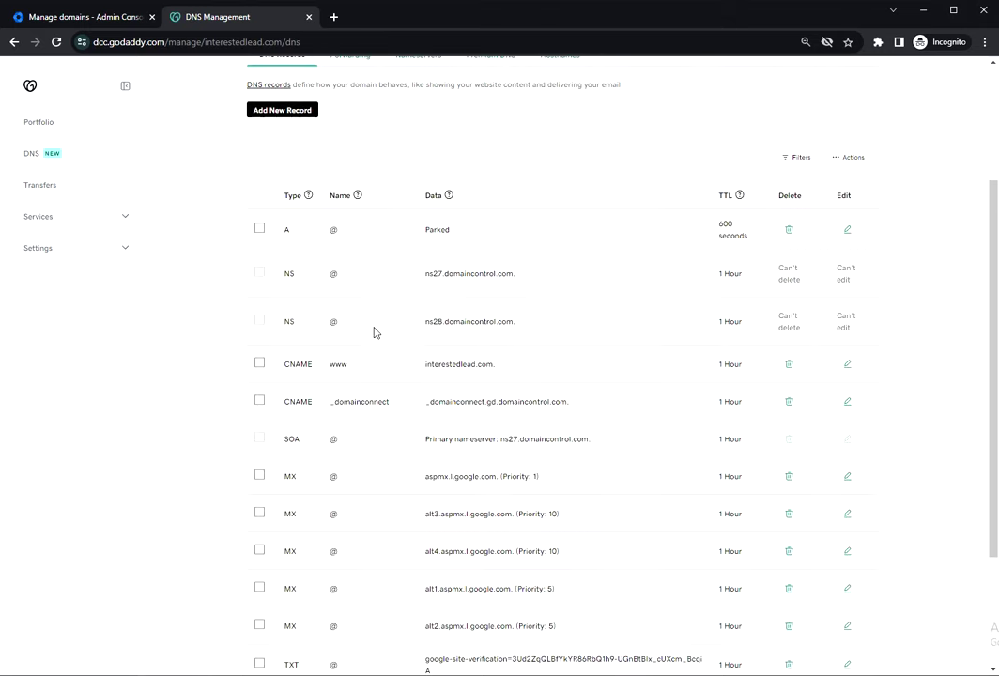
scroll(373, 331, "down", 2)
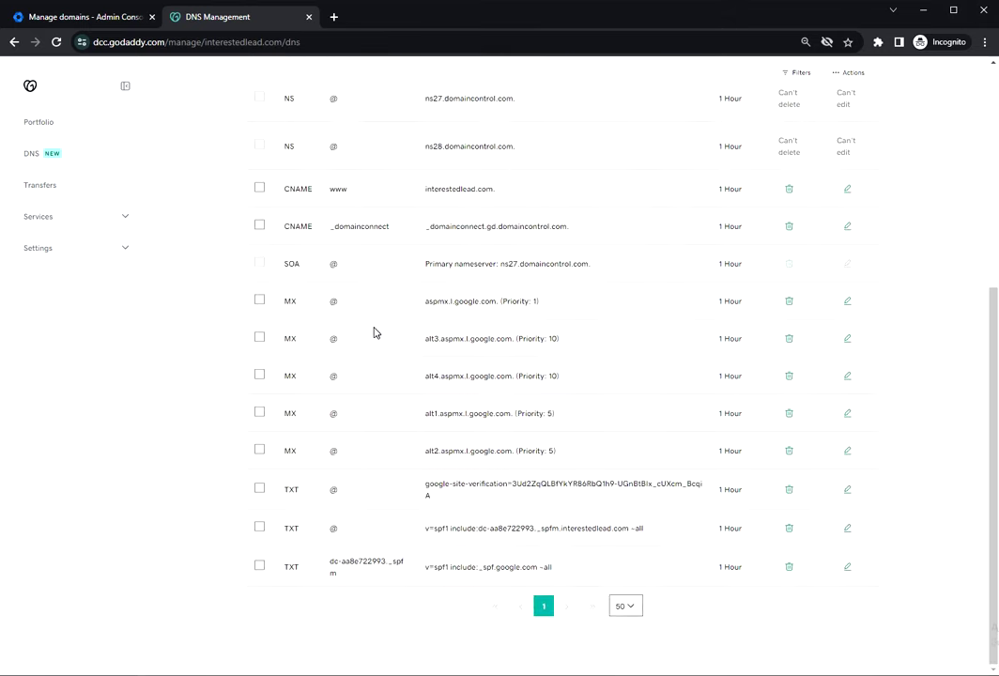
left_click_drag(283, 298, 300, 469)
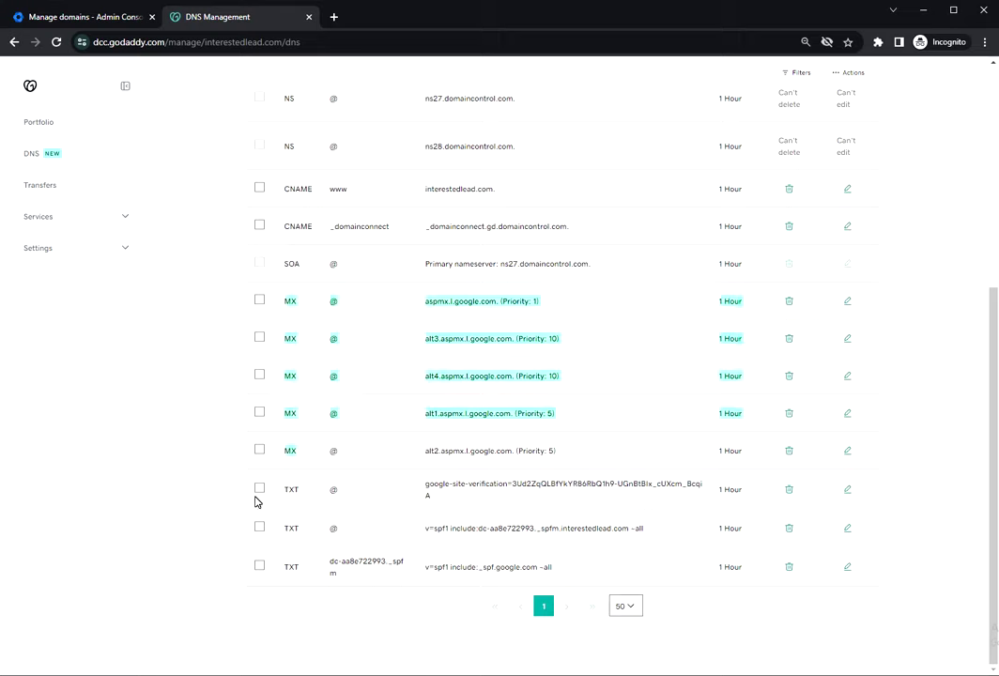
left_click_drag(419, 482, 621, 575)
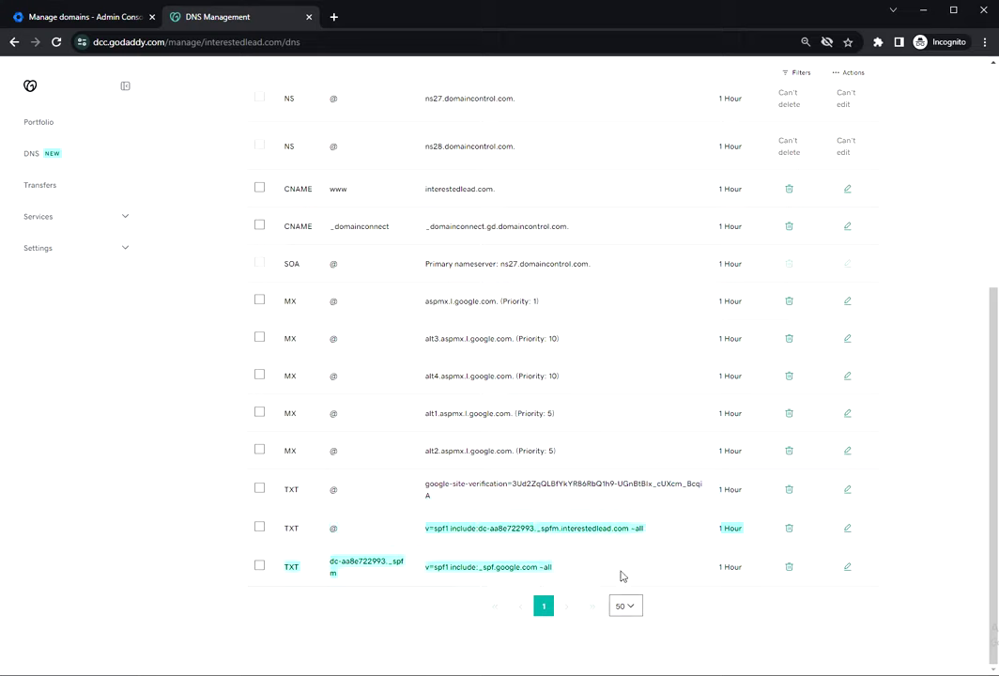
left_click(622, 558)
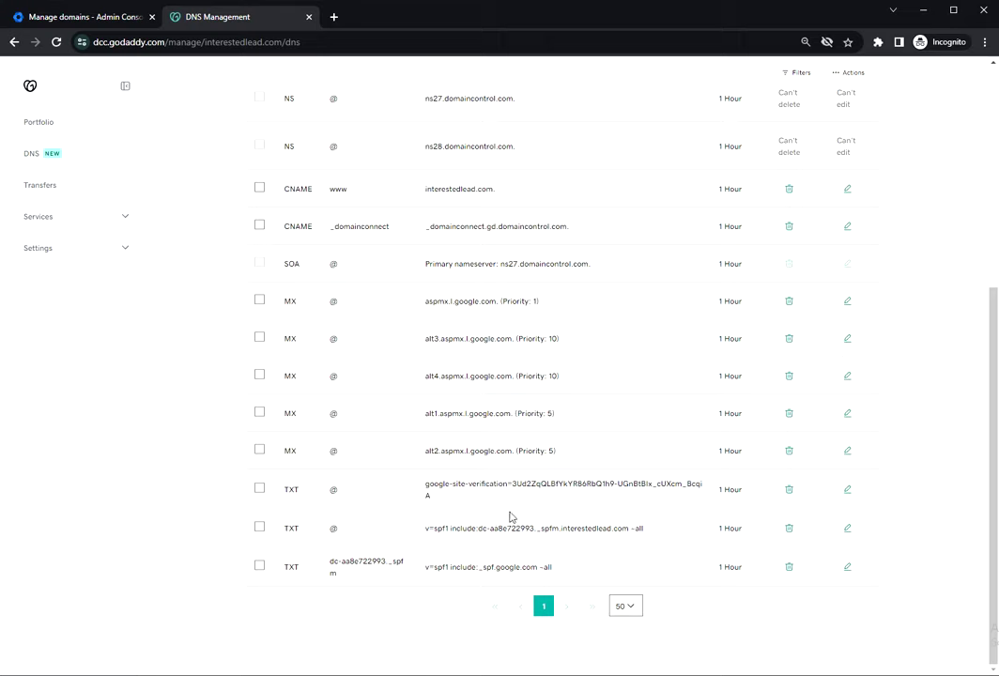
left_click_drag(575, 579, 418, 577)
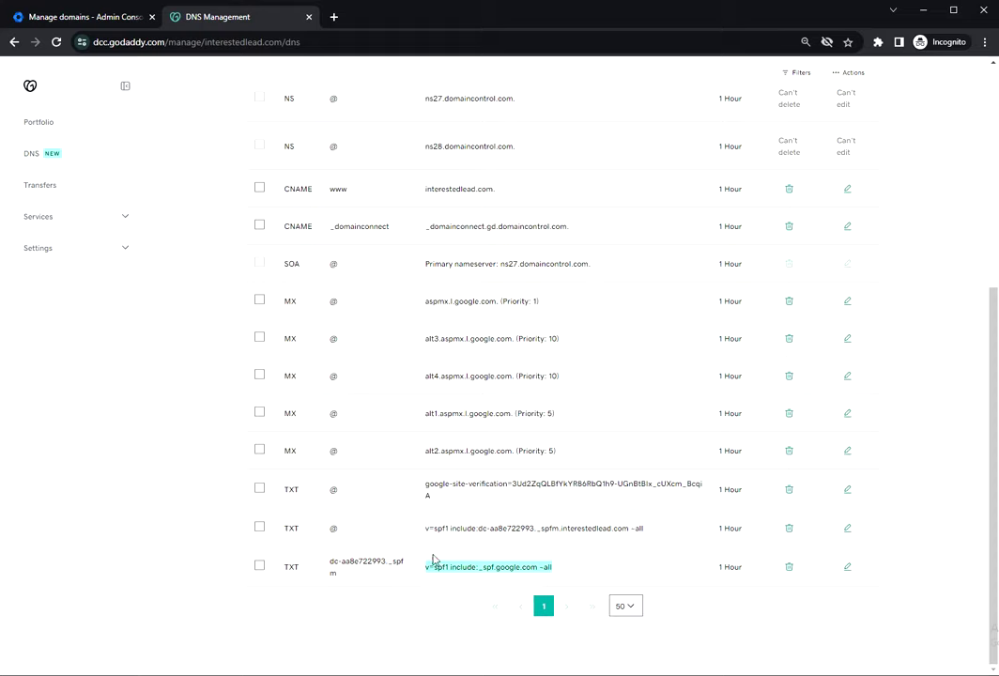
double_click(317, 525)
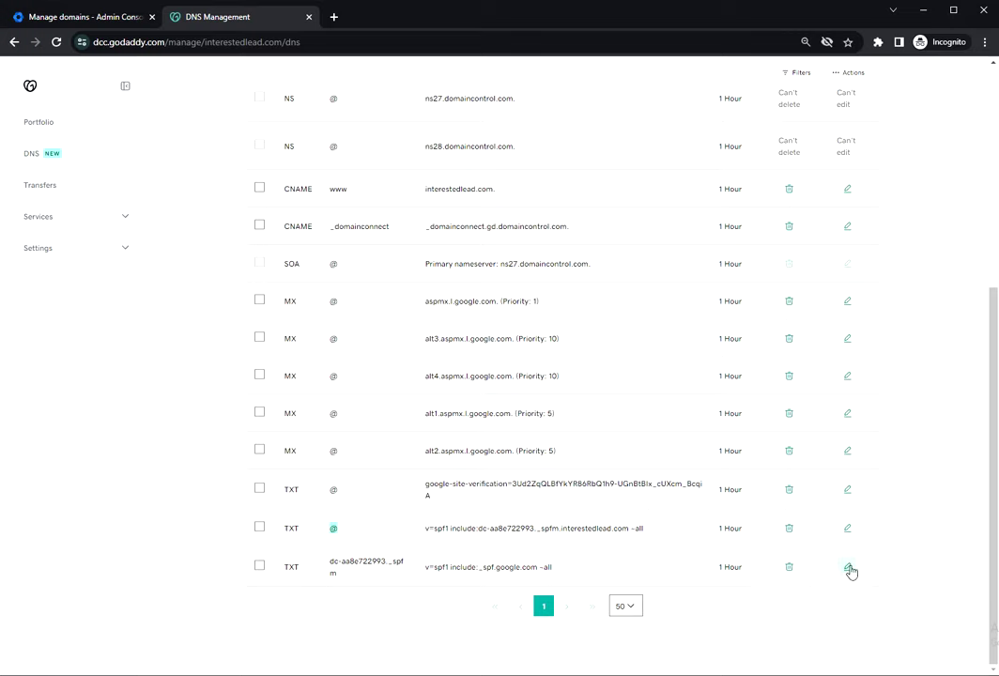
Rename the Google SPF TXT record from dc-aa8e722993._spfm to @ and save it.
left_click(591, 566)
left_click(848, 566)
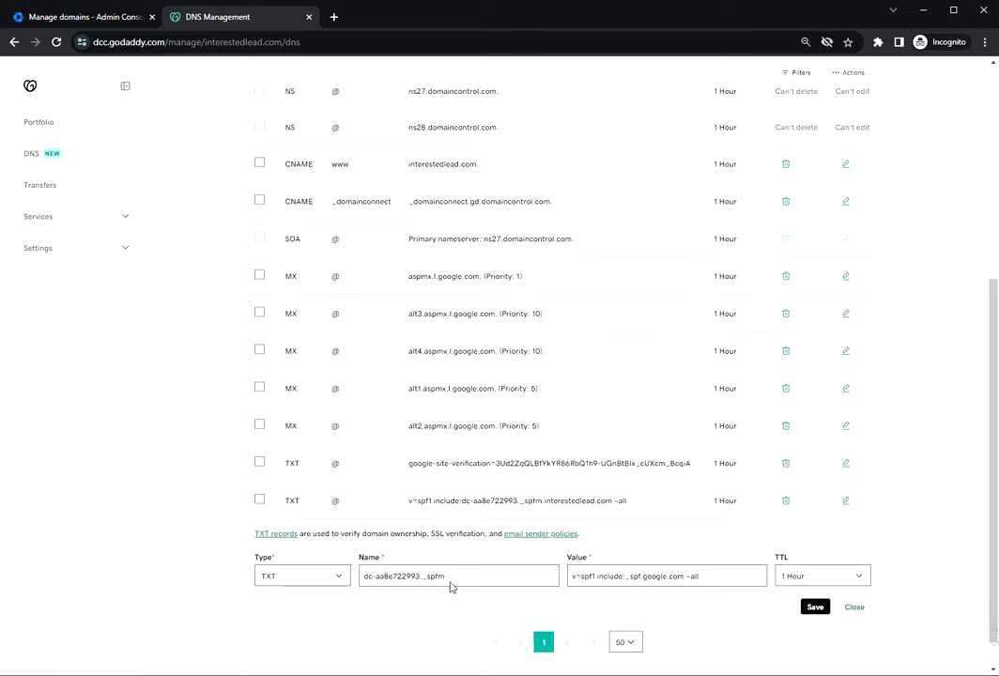
left_click_drag(451, 586, 310, 577)
type("@")
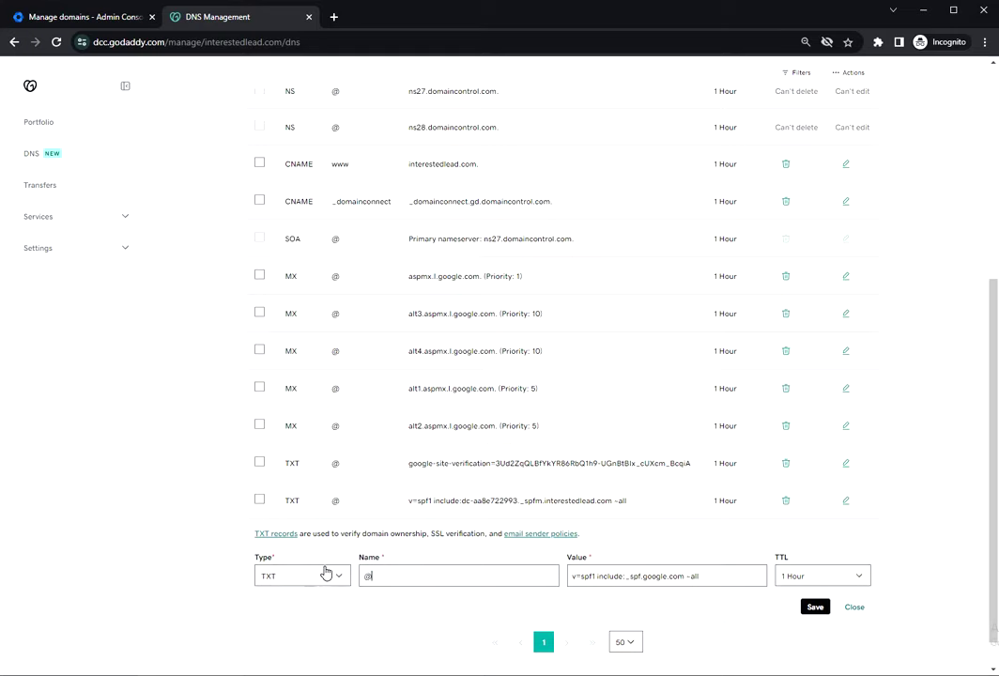
left_click(814, 607)
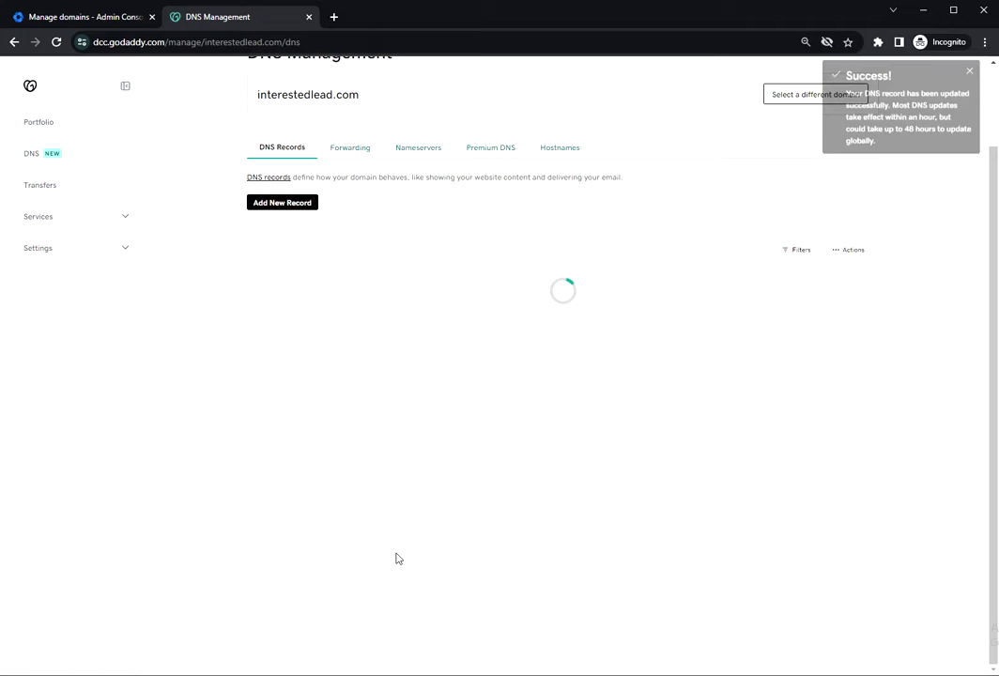
Delete the other SPF record that includes the _spfm entry.
scroll(397, 558, "down", 5)
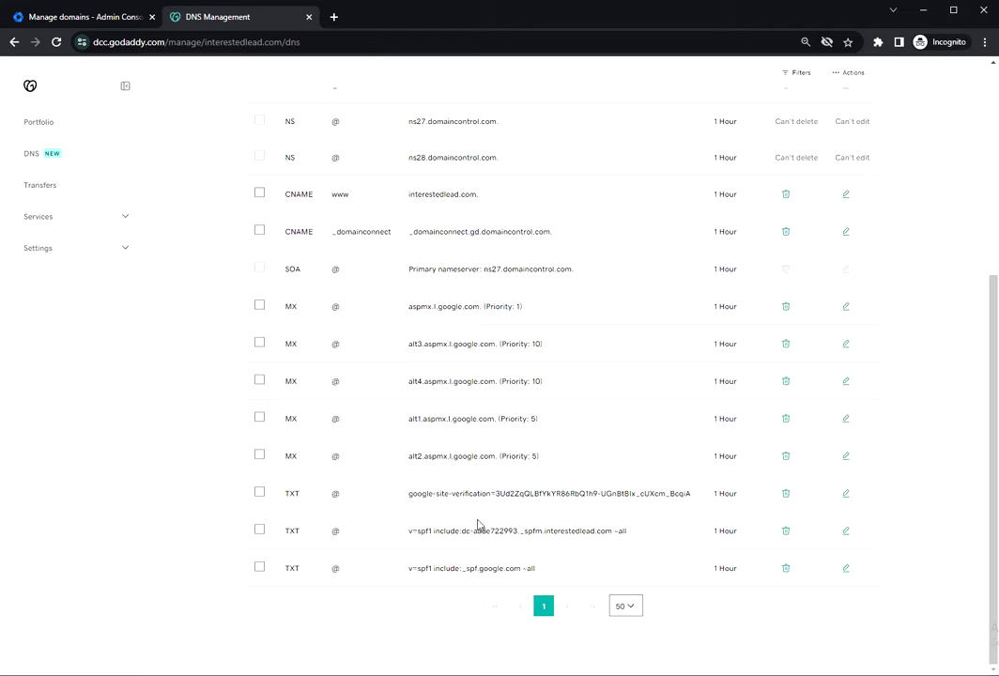
left_click(787, 534)
left_click(272, 388)
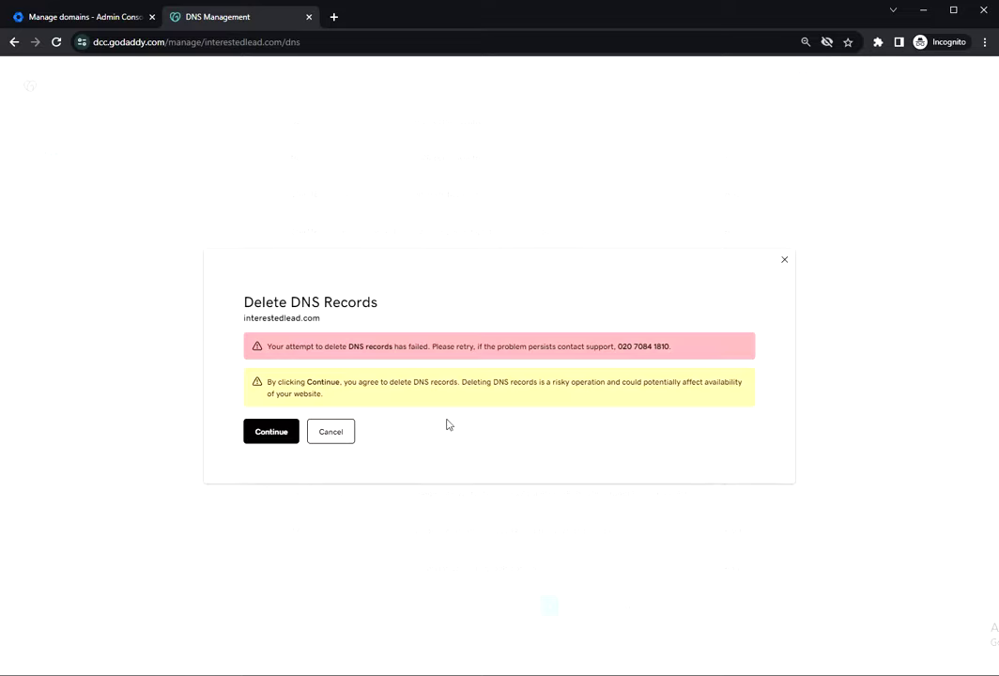
Dismiss the failed deletion and change the _spfm SPF record's value to v=spf1.
left_click(338, 431)
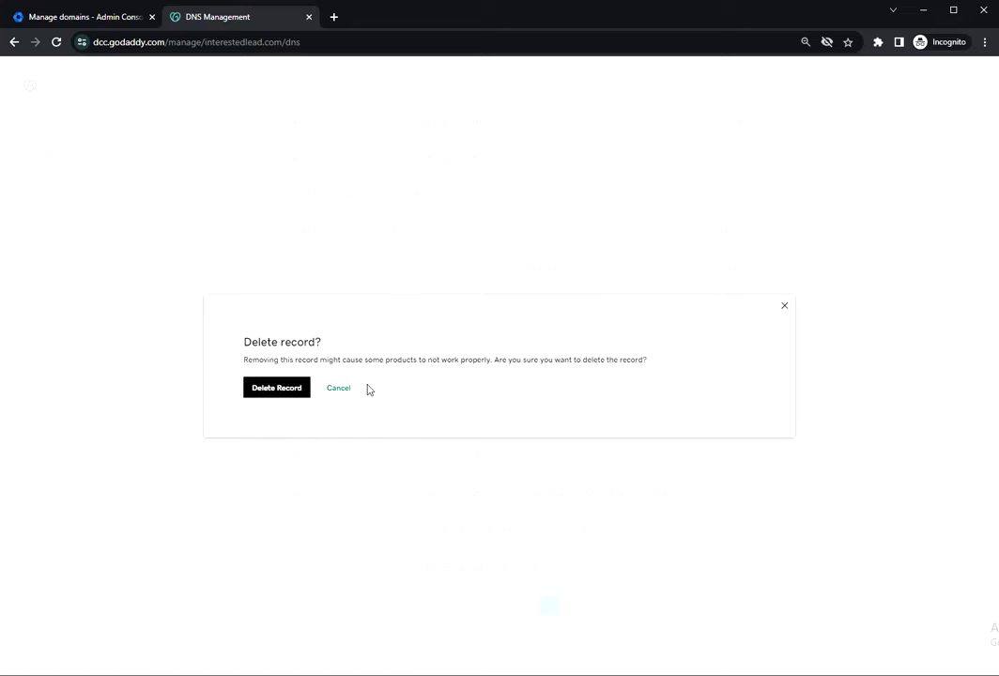
left_click(340, 390)
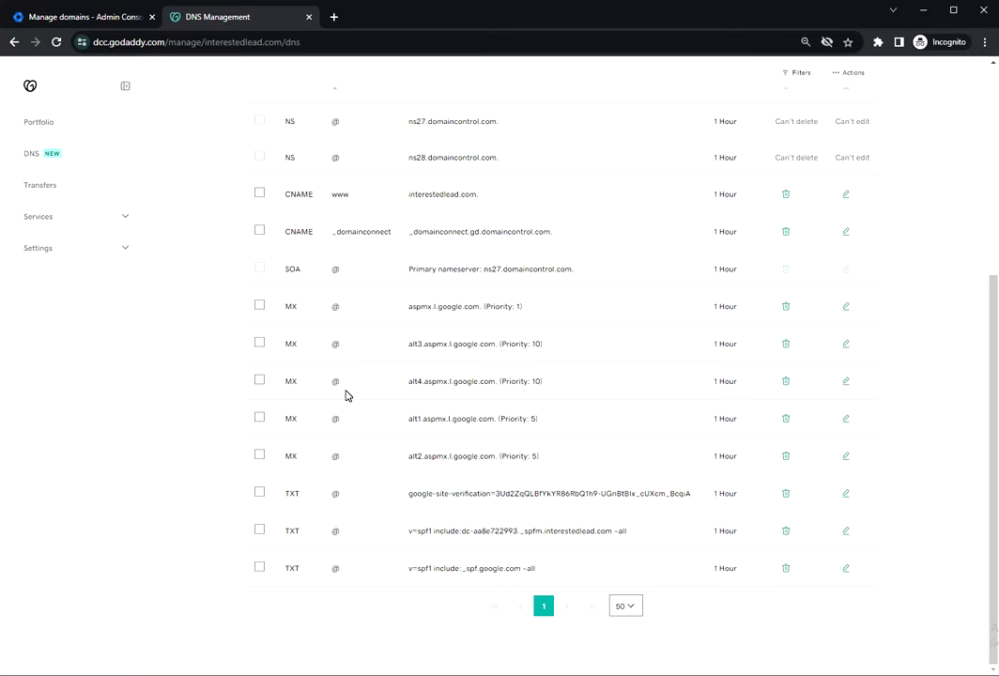
left_click(844, 531)
key("ctrl+a")
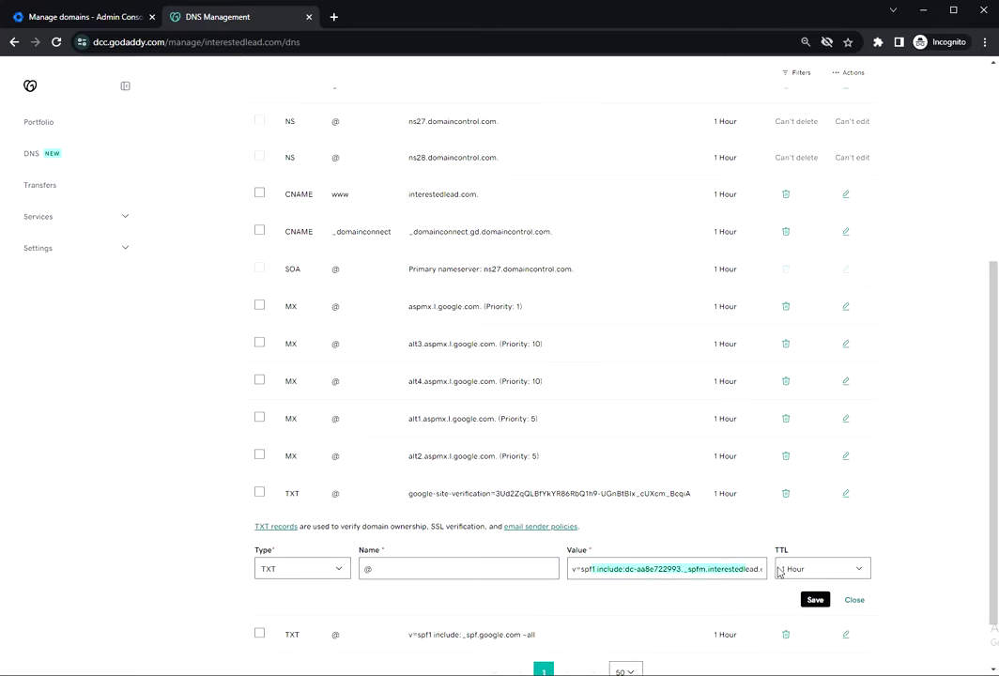
type("v=spf1")
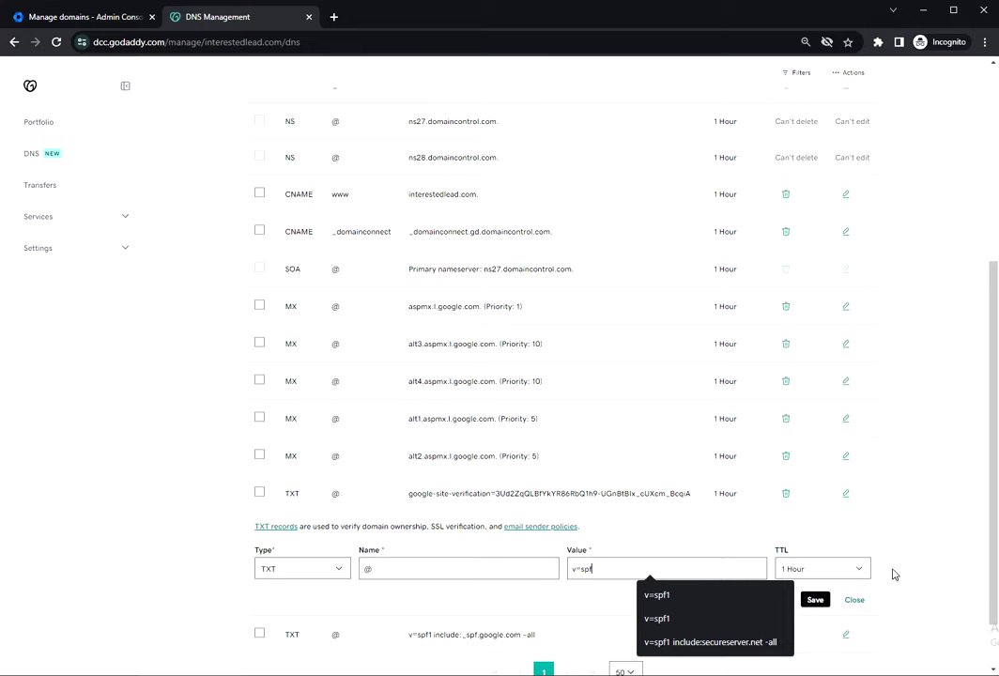
left_click(657, 595)
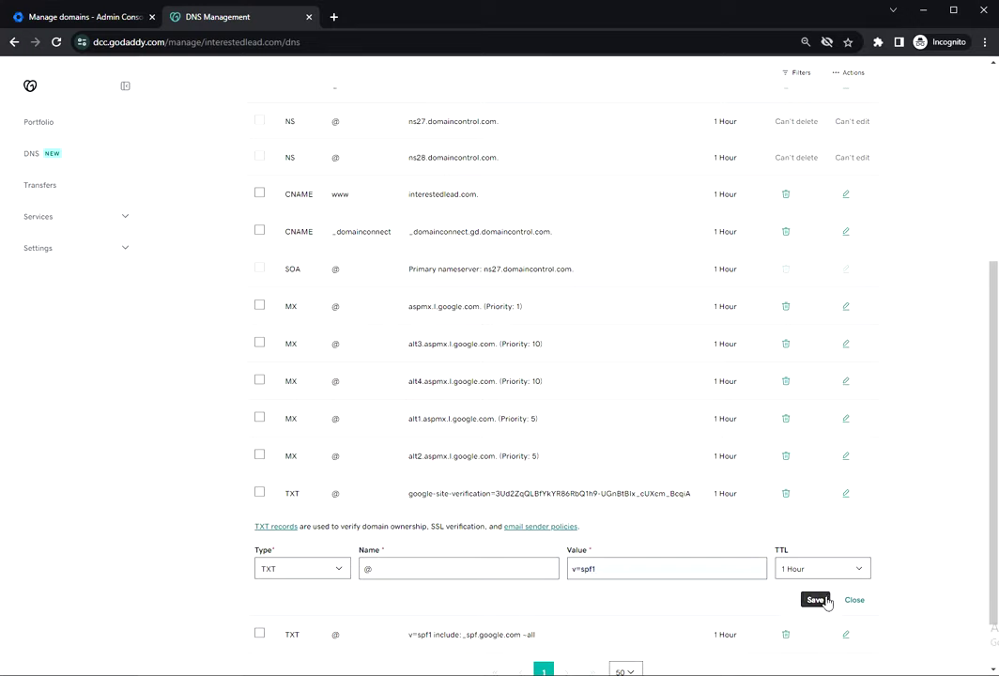
left_click(824, 599)
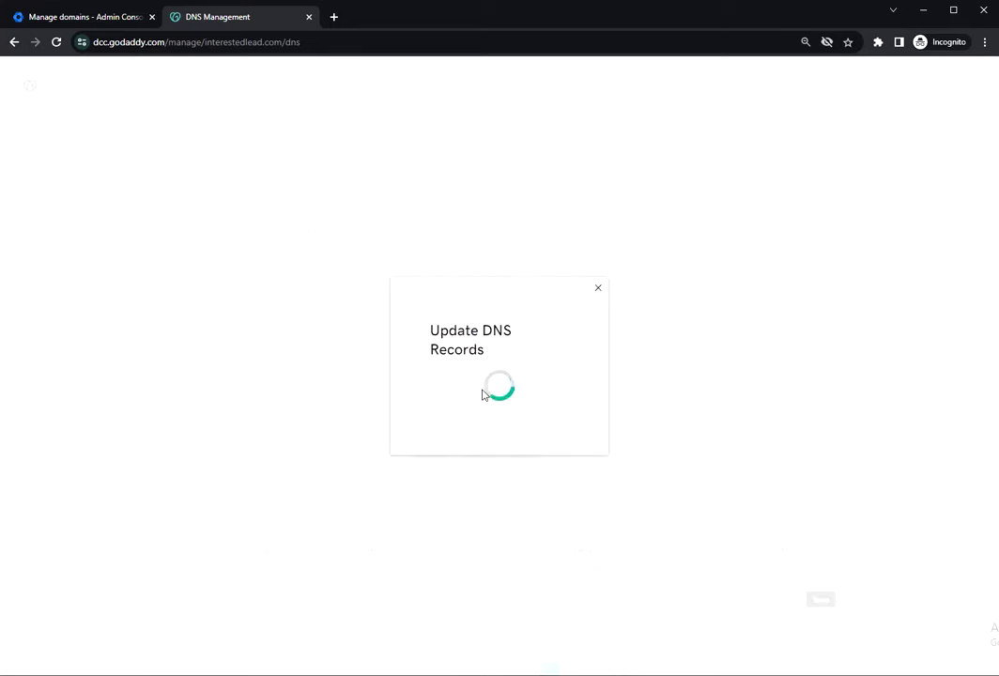
Delete the bare v=spf1 TXT record, leaving only the Google SPF record.
scroll(481, 394, "down", 1)
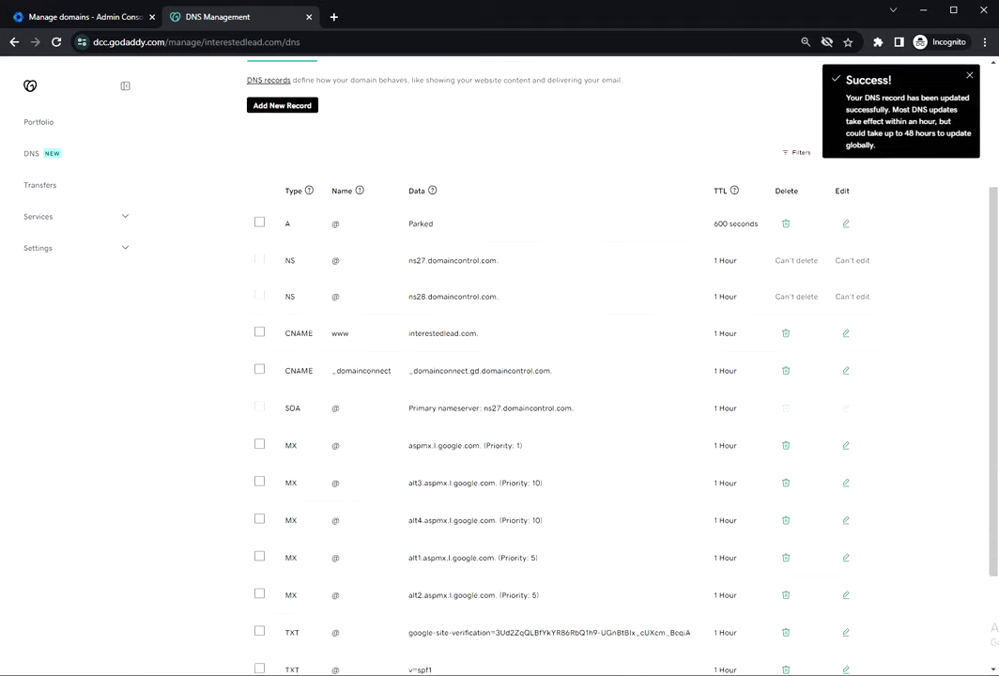
scroll(421, 382, "down", 2)
left_click(784, 531)
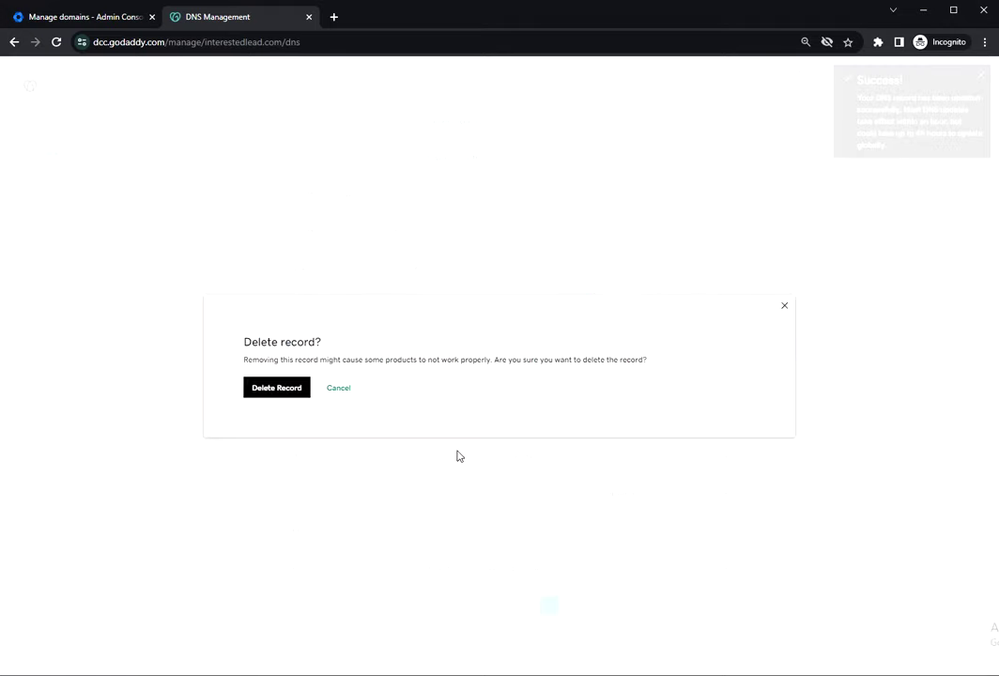
left_click(271, 390)
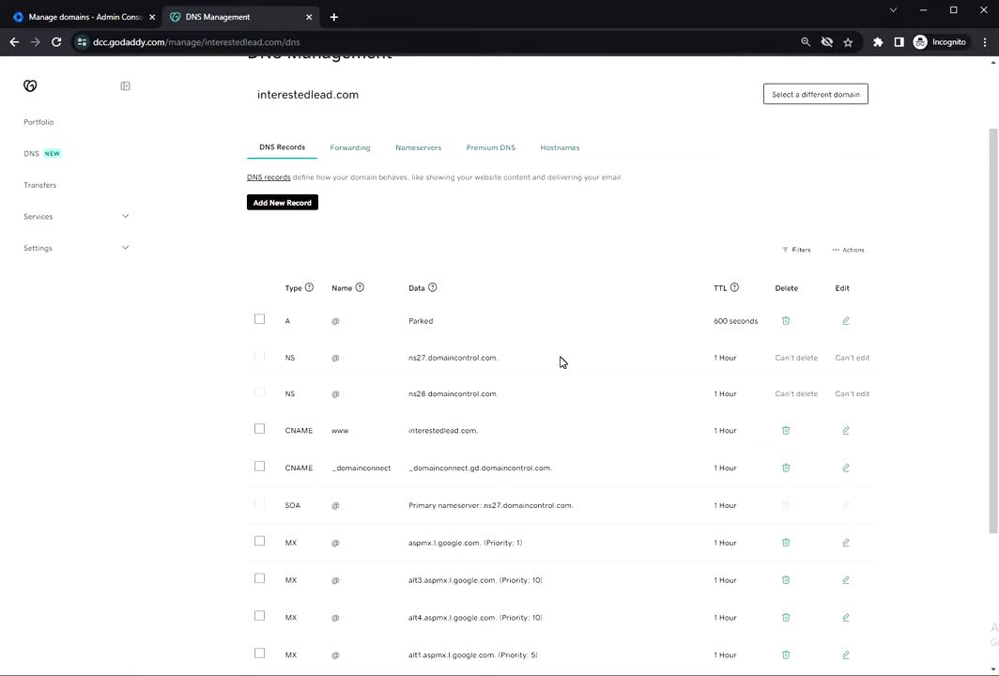
scroll(560, 361, "down", 3)
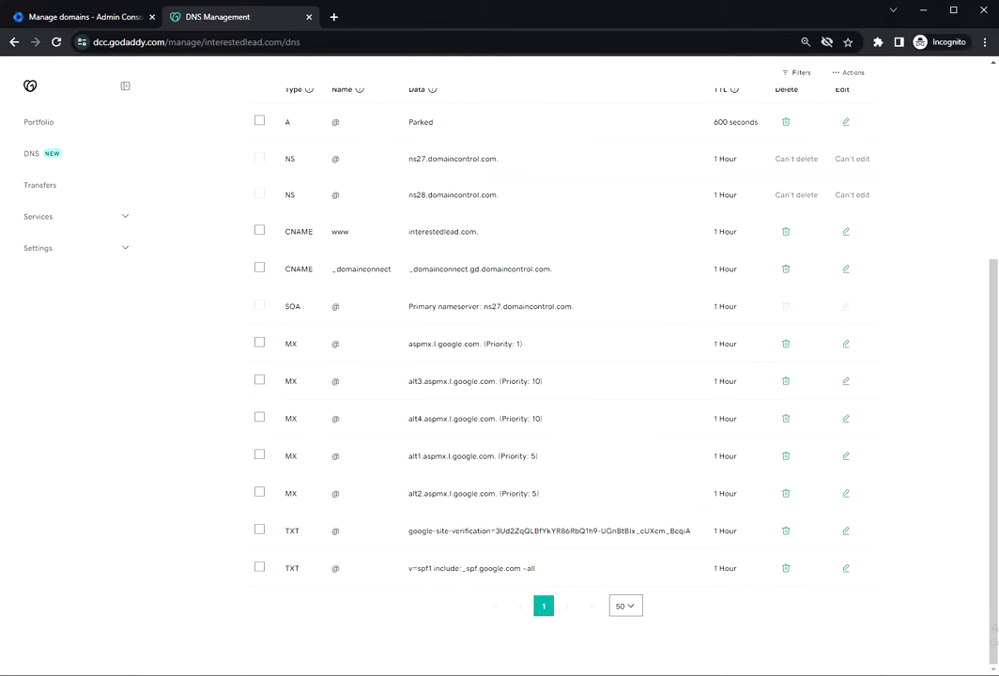
left_click_drag(563, 569, 238, 580)
left_click(355, 610)
scroll(413, 493, "up", 2)
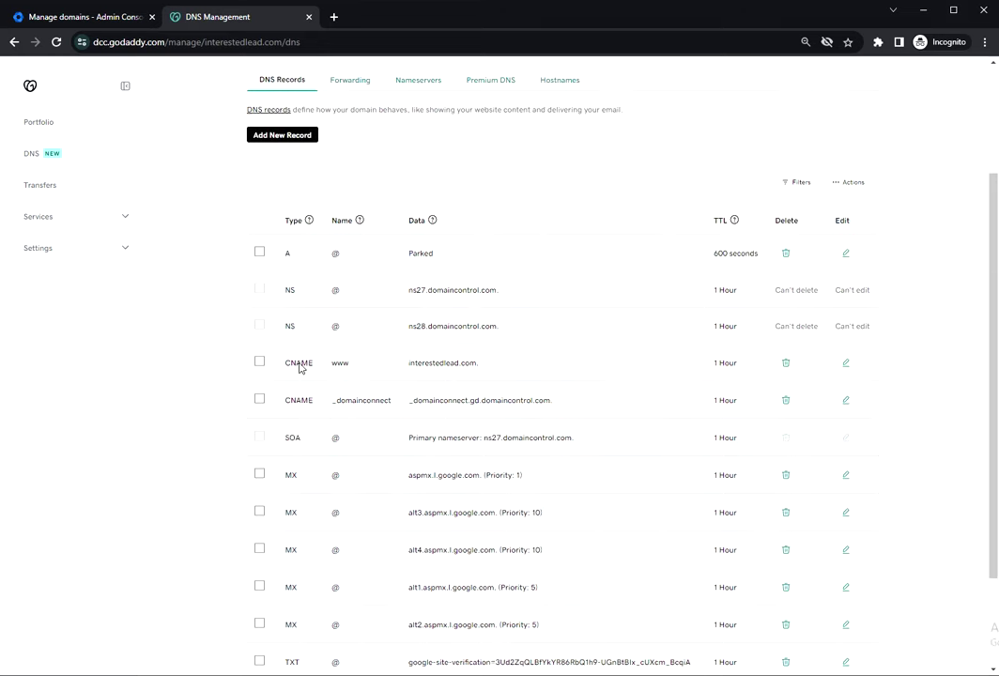
scroll(310, 404, "down", 2)
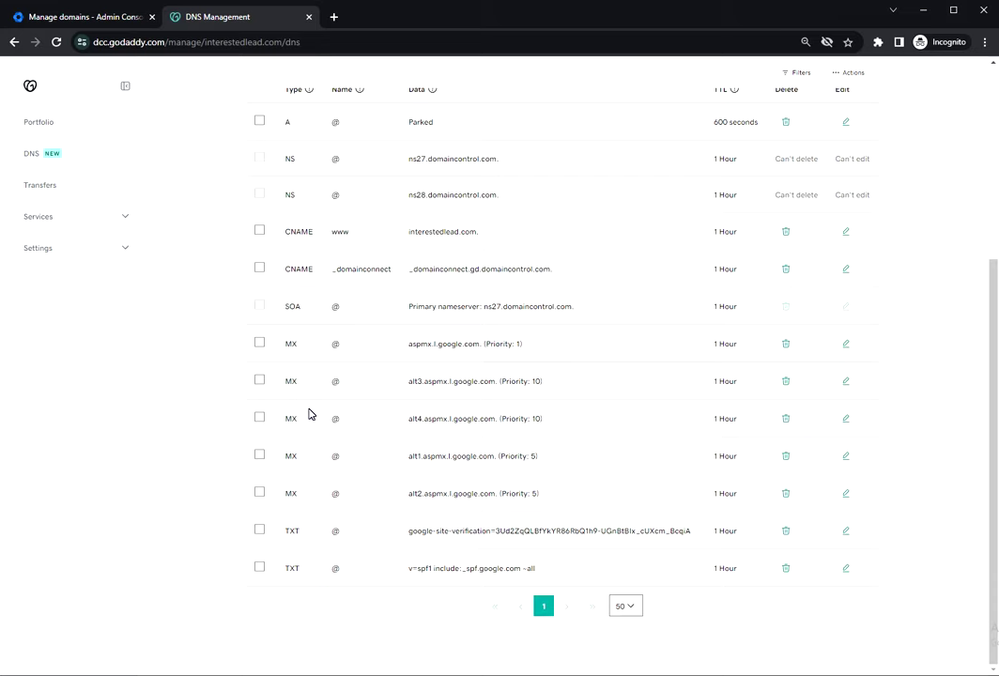
Search the Admin console for 'dkim' and select interestedlead.com for DKIM authentication.
scroll(563, 376, "up", 4)
left_click(103, 16)
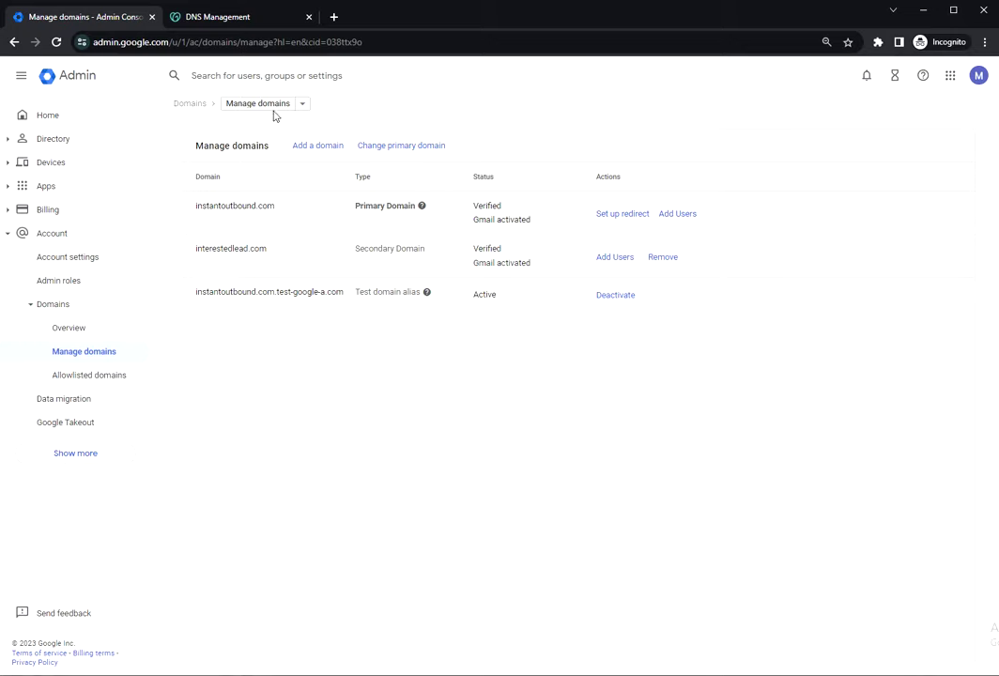
left_click(192, 75)
type("dkim")
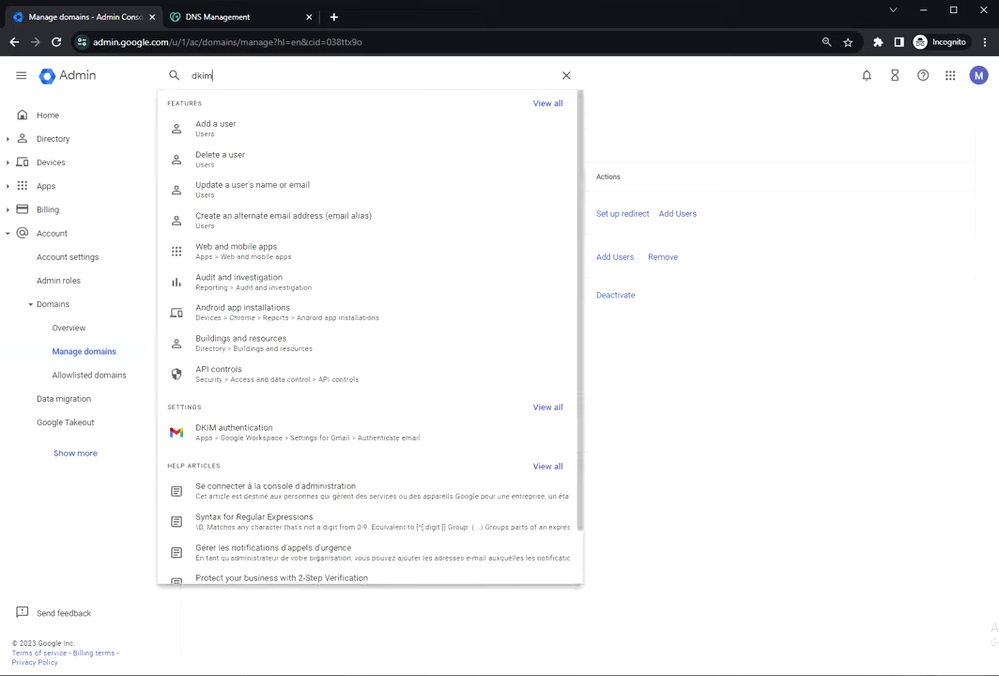
left_click(331, 128)
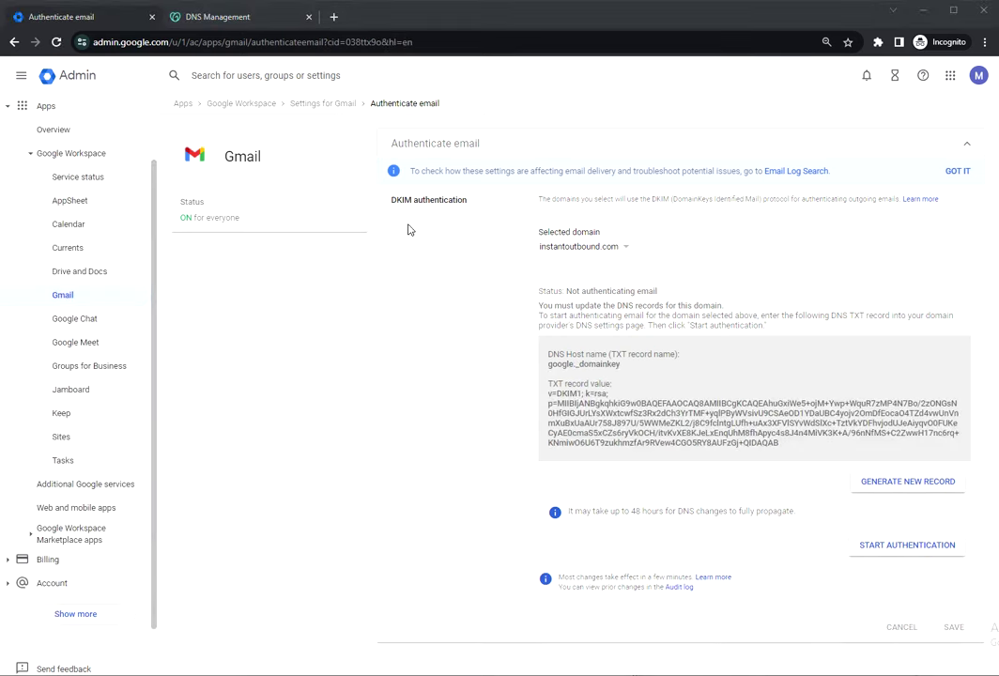
left_click(589, 249)
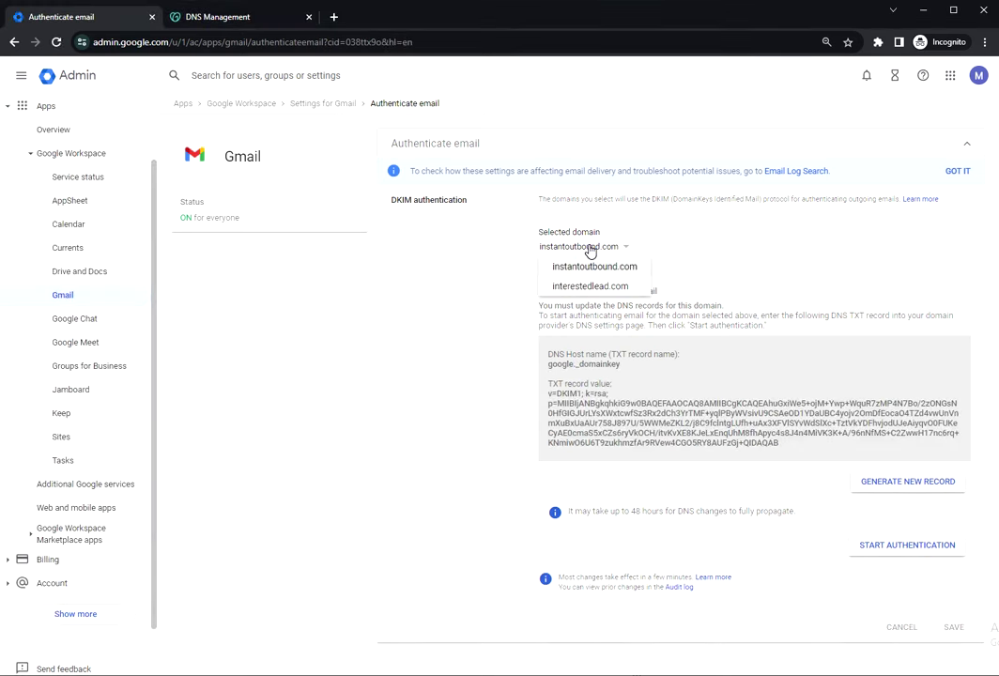
left_click(568, 285)
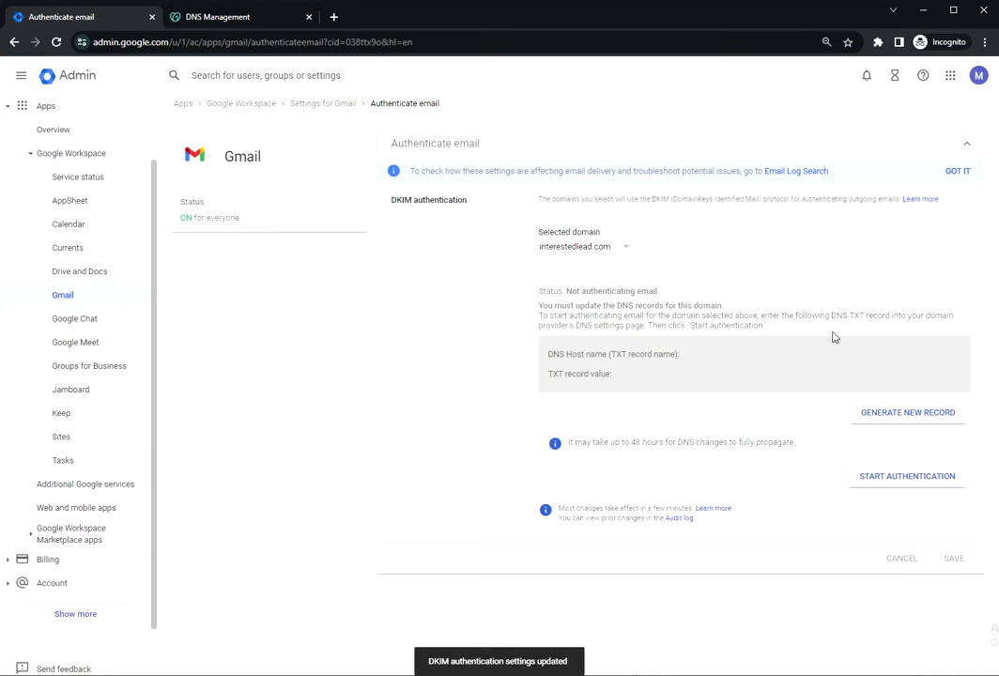
left_click(214, 17)
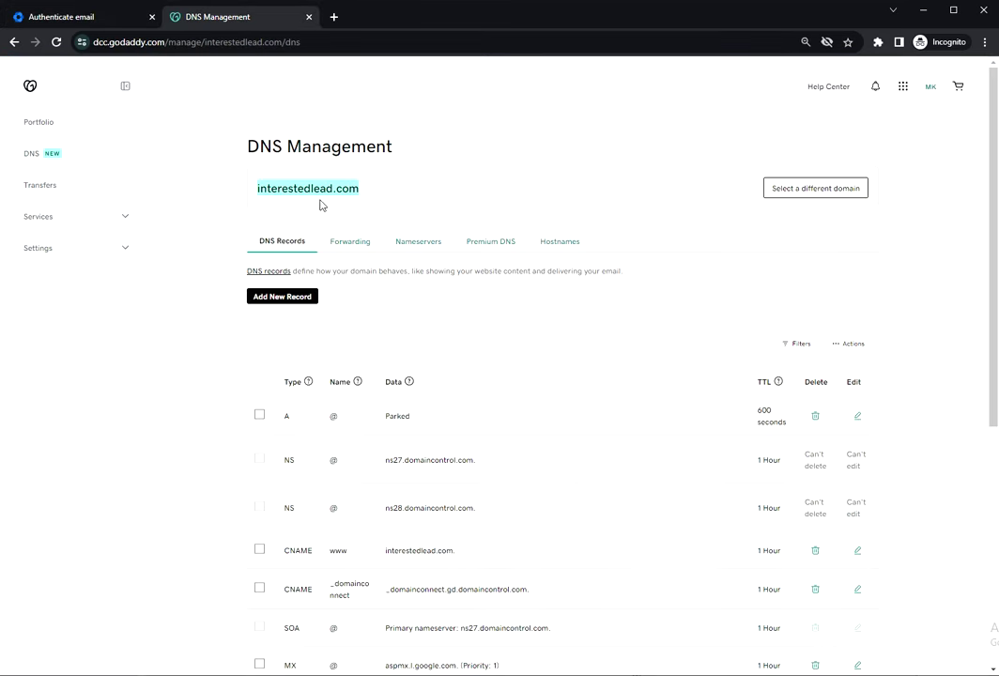
left_click(78, 28)
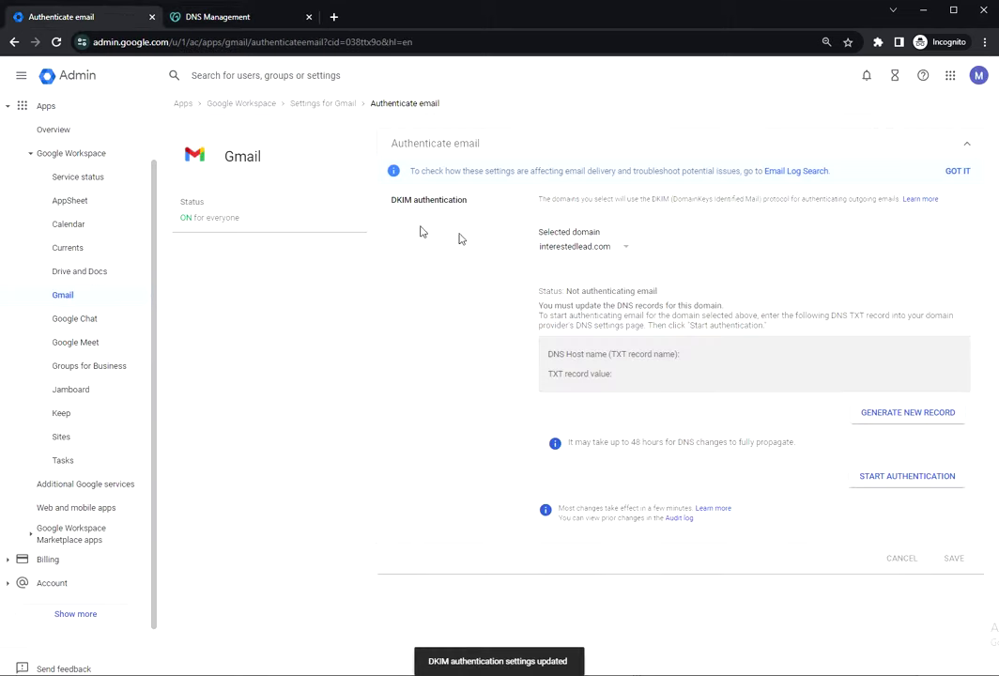
Generate a 2048-bit DKIM record with prefix google and copy the google._domainkey host name.
left_click(876, 419)
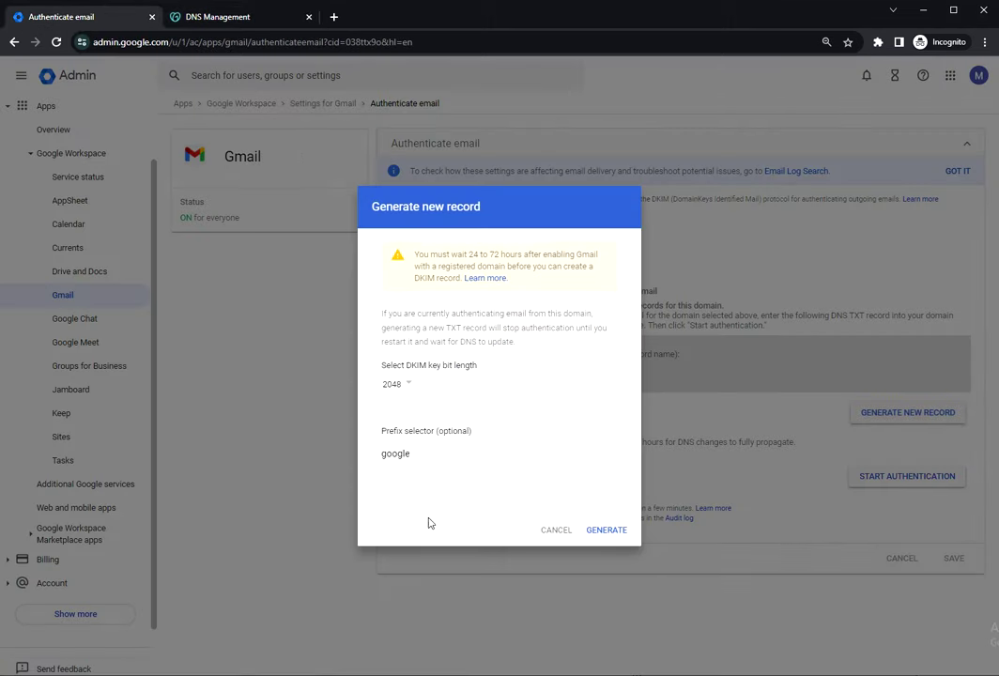
left_click(606, 530)
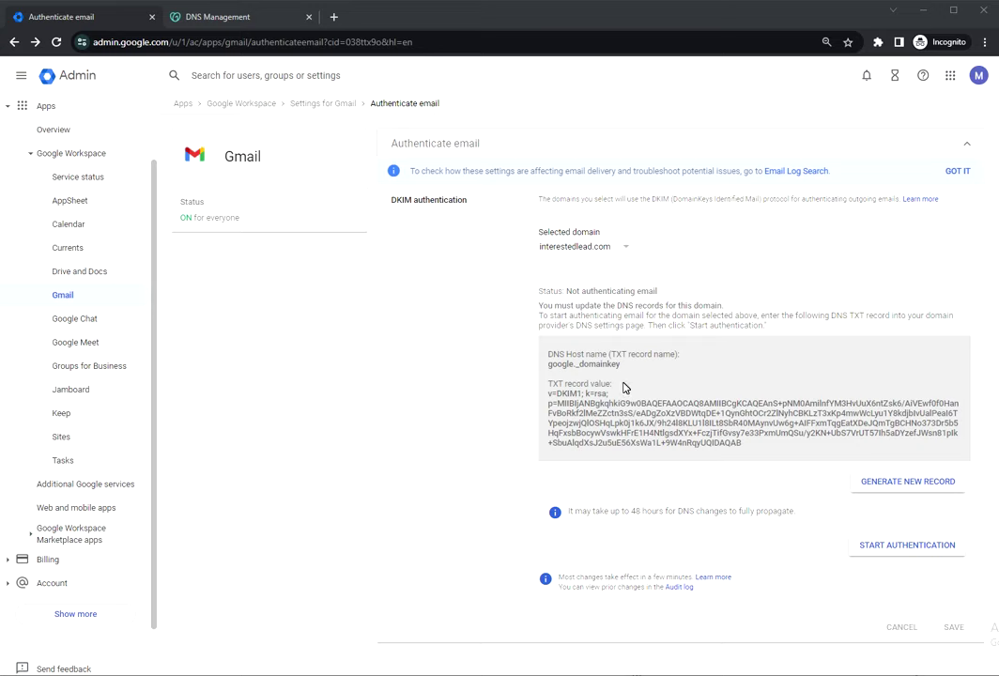
left_click_drag(609, 354, 670, 353)
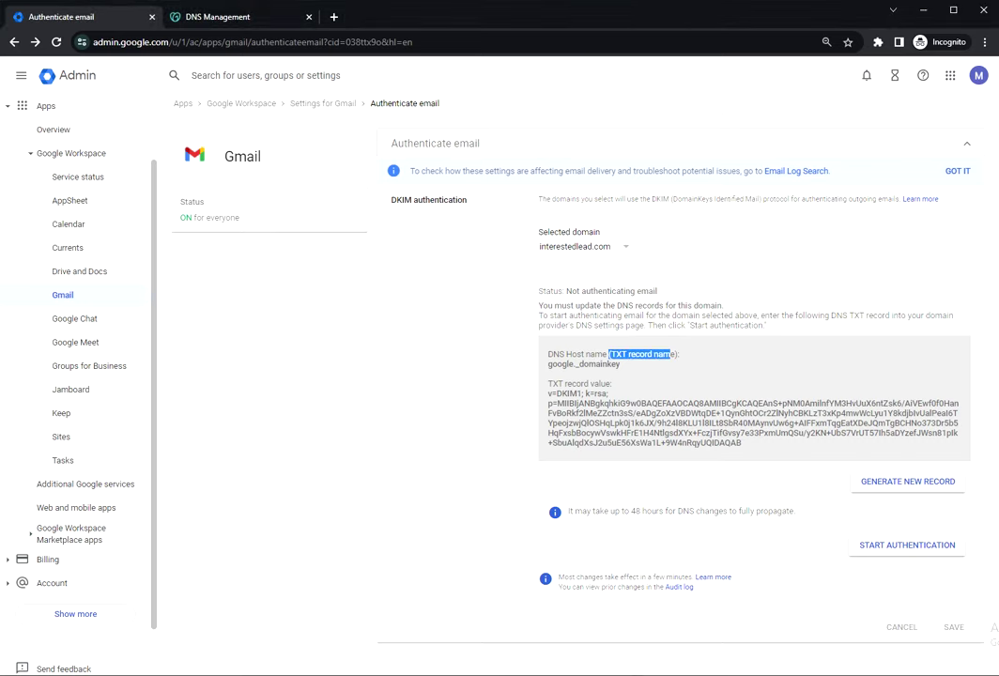
left_click(579, 380)
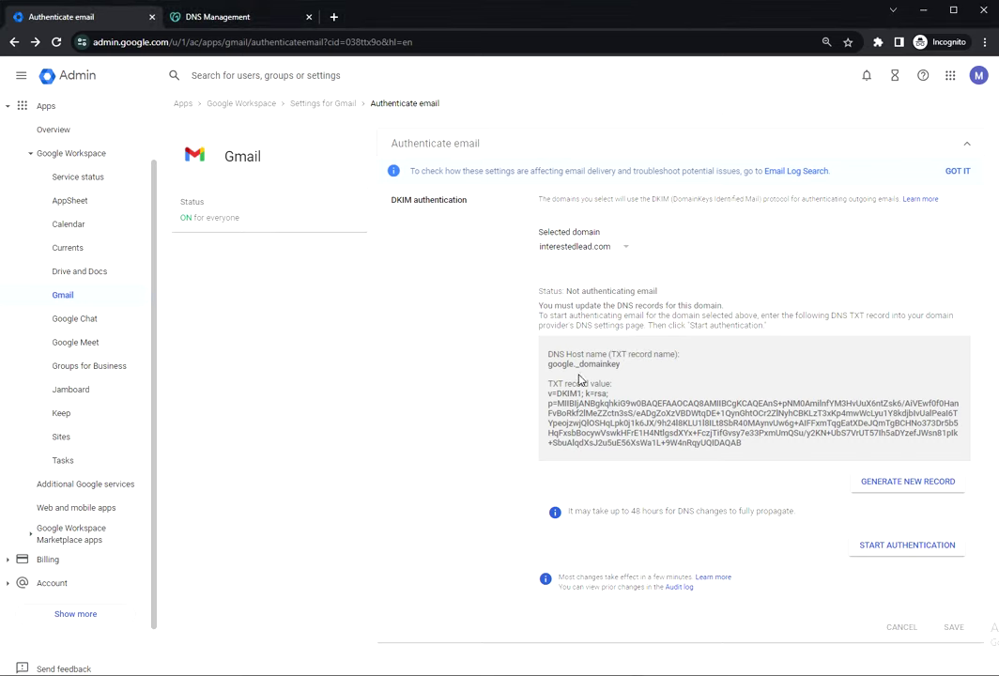
left_click_drag(619, 364, 783, 451)
left_click(546, 364)
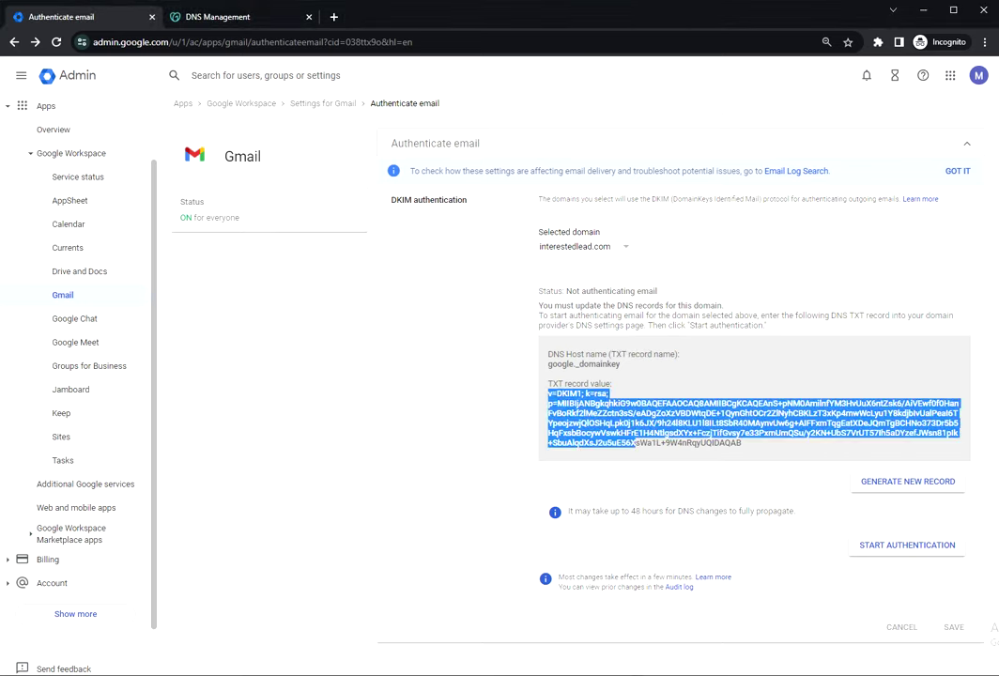
left_click(376, 428)
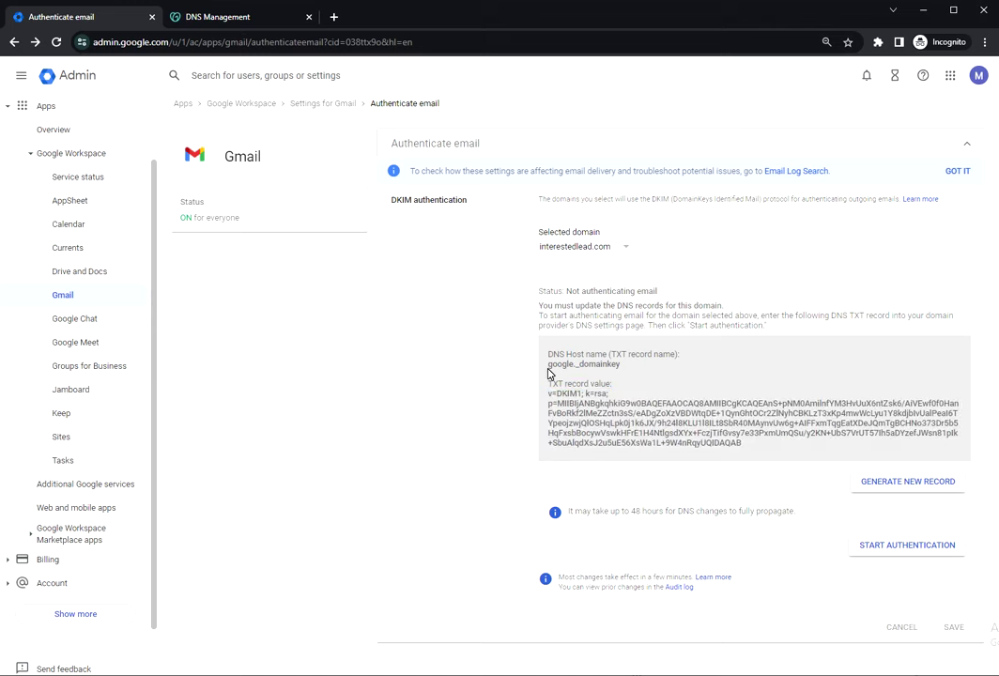
mouse_move(547, 372)
left_mouse_down()
mouse_move(612, 387)
mouse_move(547, 364)
left_mouse_up()
key("ctrl+c")
left_click(621, 369)
In GoDaddy, start a new TXT record named google._domainkey.
left_click(218, 17)
scroll(366, 251, "up", 1)
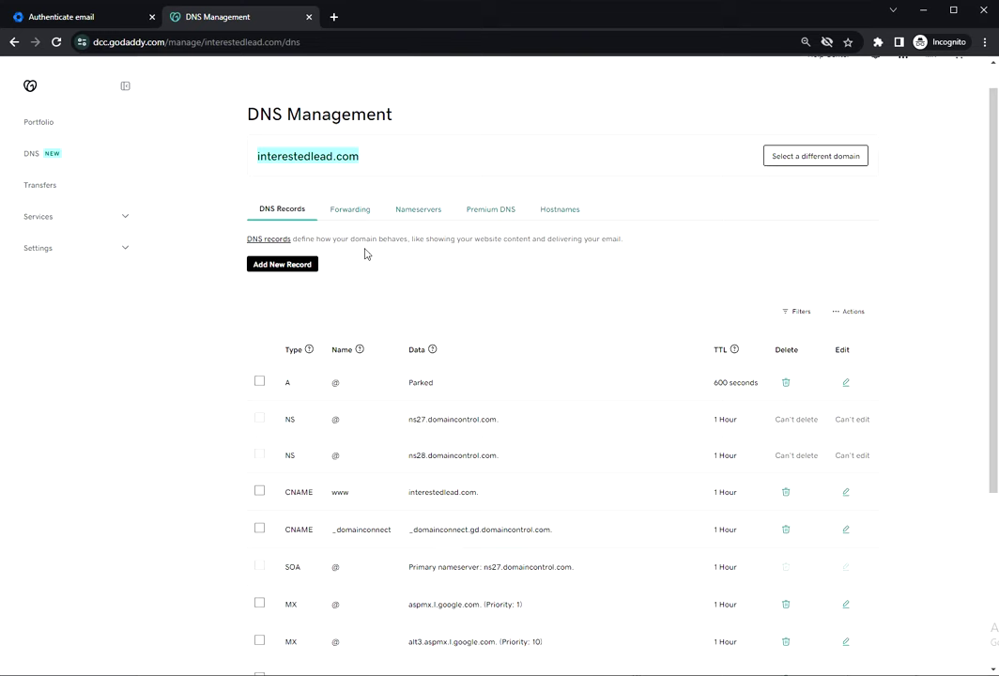
left_click(267, 269)
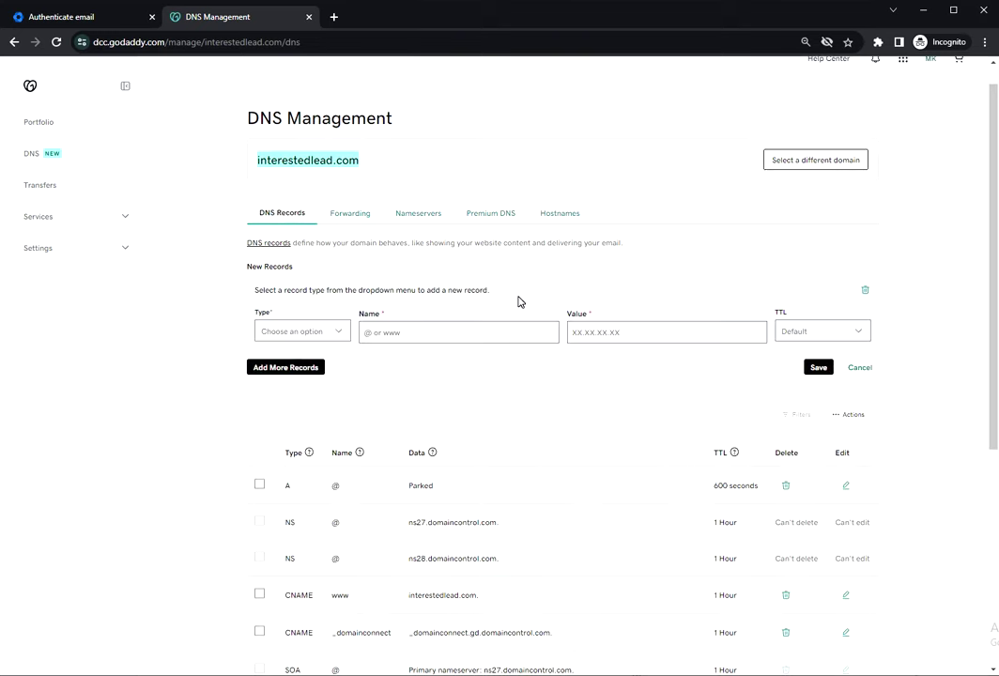
left_click(308, 339)
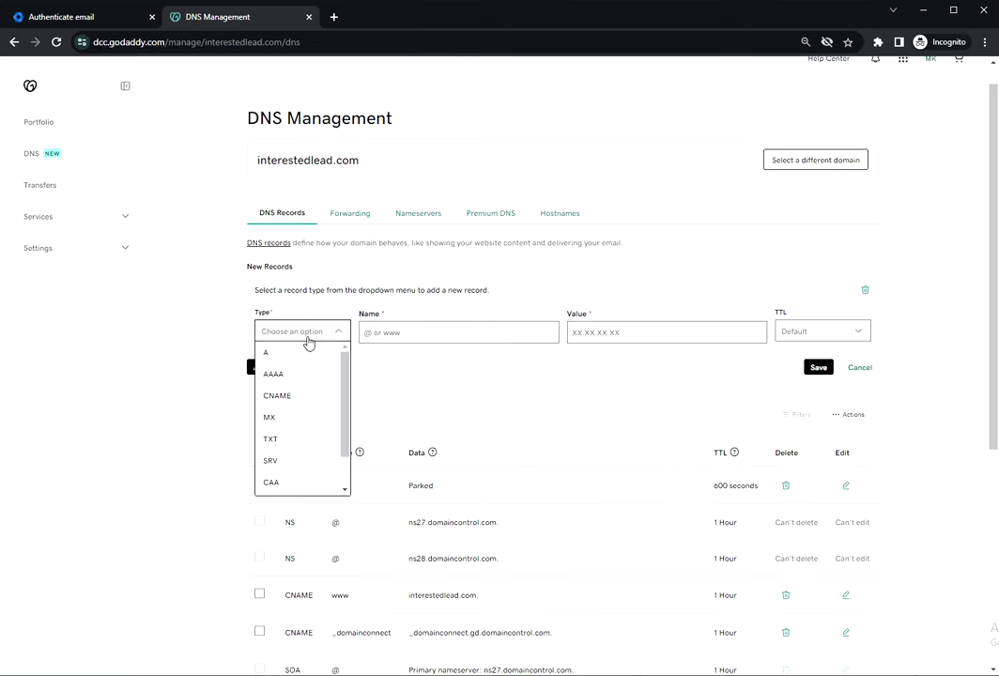
left_click(287, 438)
left_click(419, 333)
key("ctrl+v")
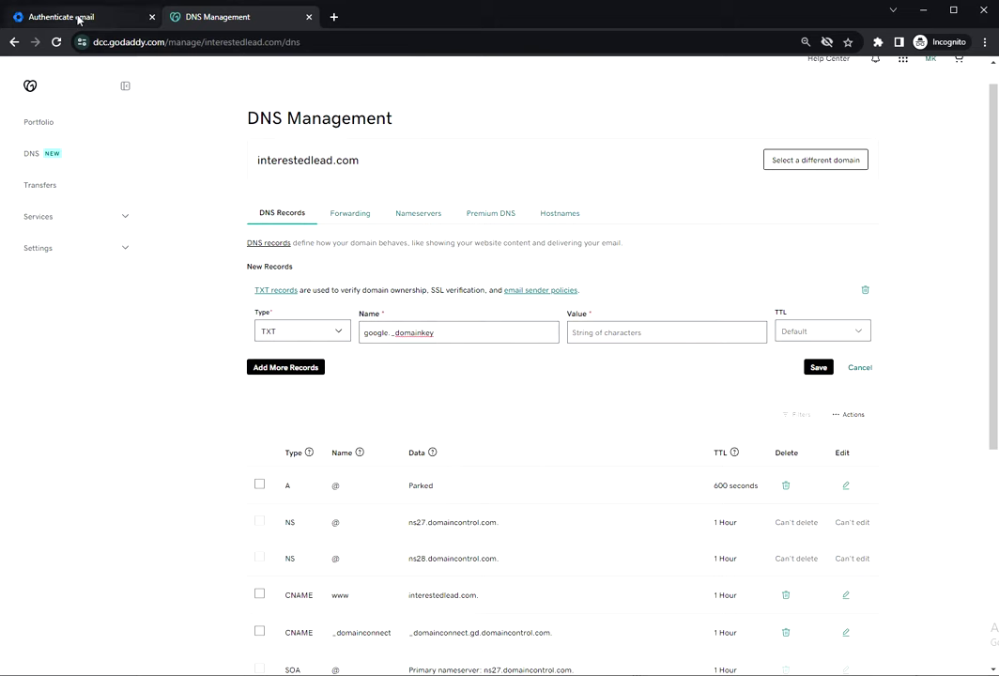
Copy the DKIM key from Admin into the record's Value and save the TXT record.
left_click(138, 16)
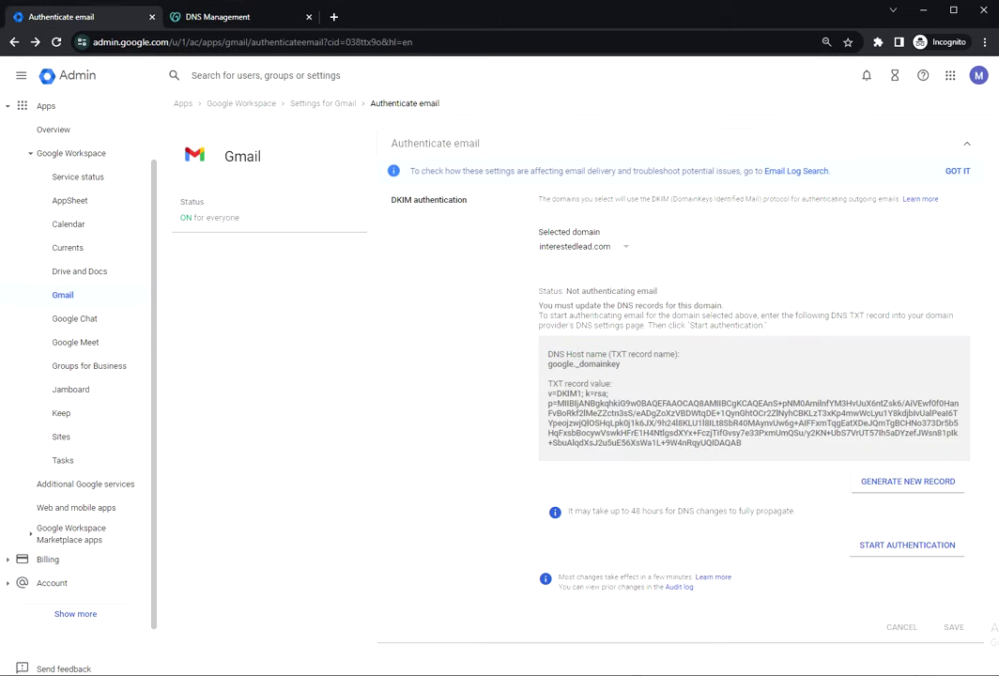
left_click_drag(548, 393, 742, 442)
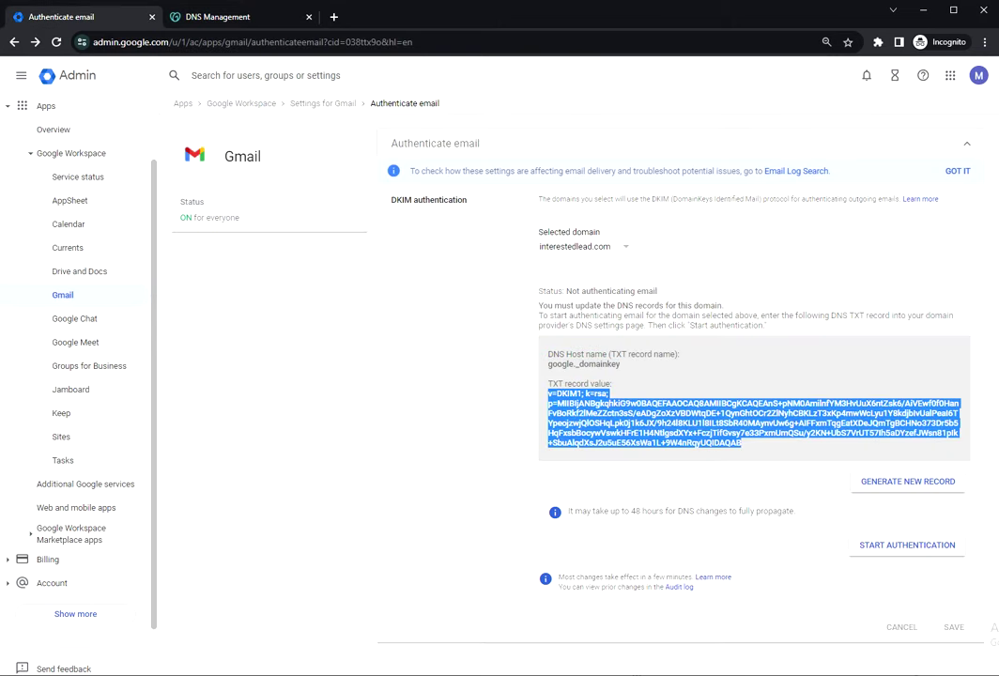
key("ctrl+c")
left_click(216, 17)
left_click(669, 331)
key("ctrl+v")
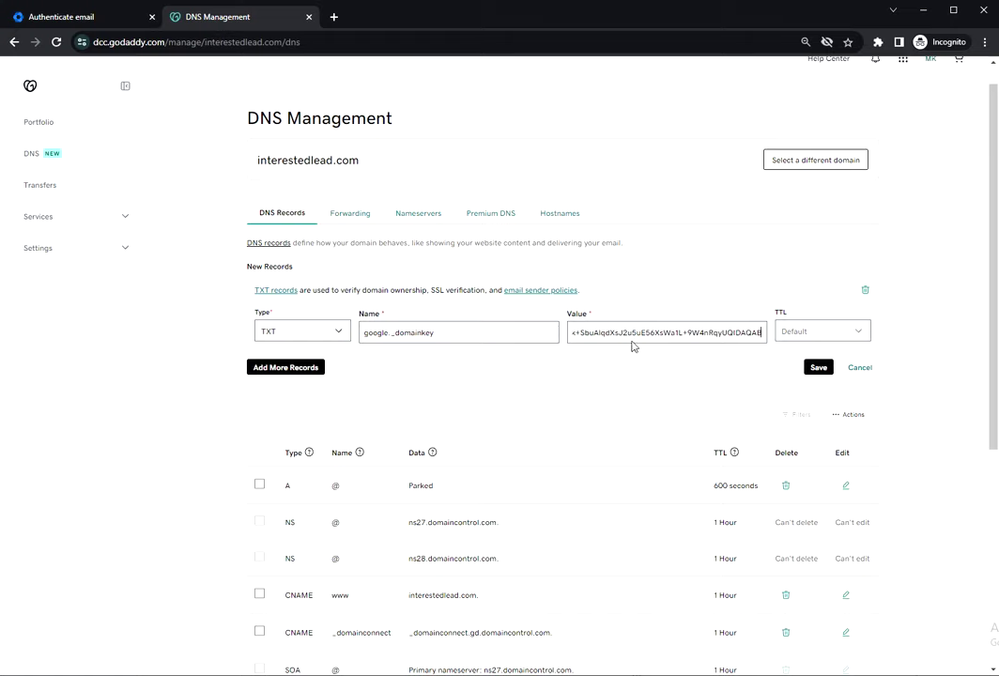
left_click(822, 372)
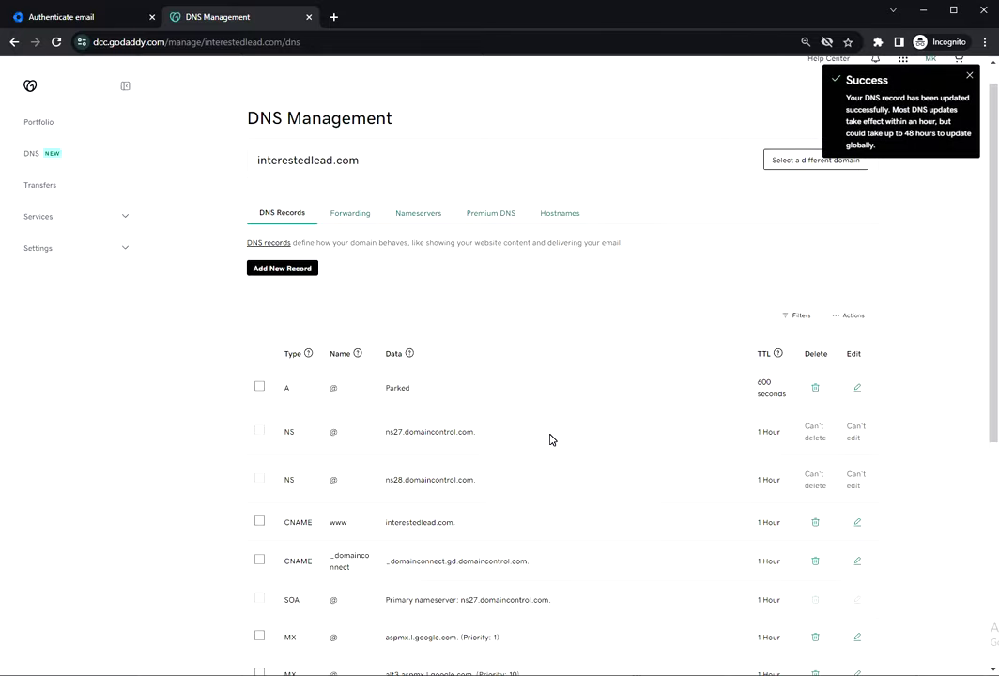
left_click(51, 17)
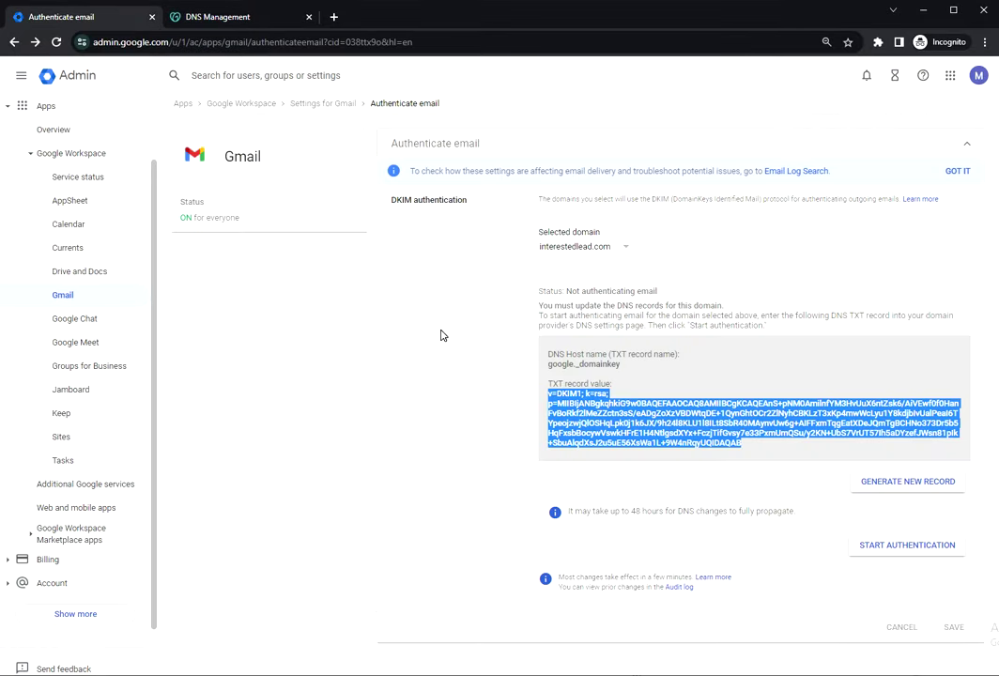
left_click(686, 389)
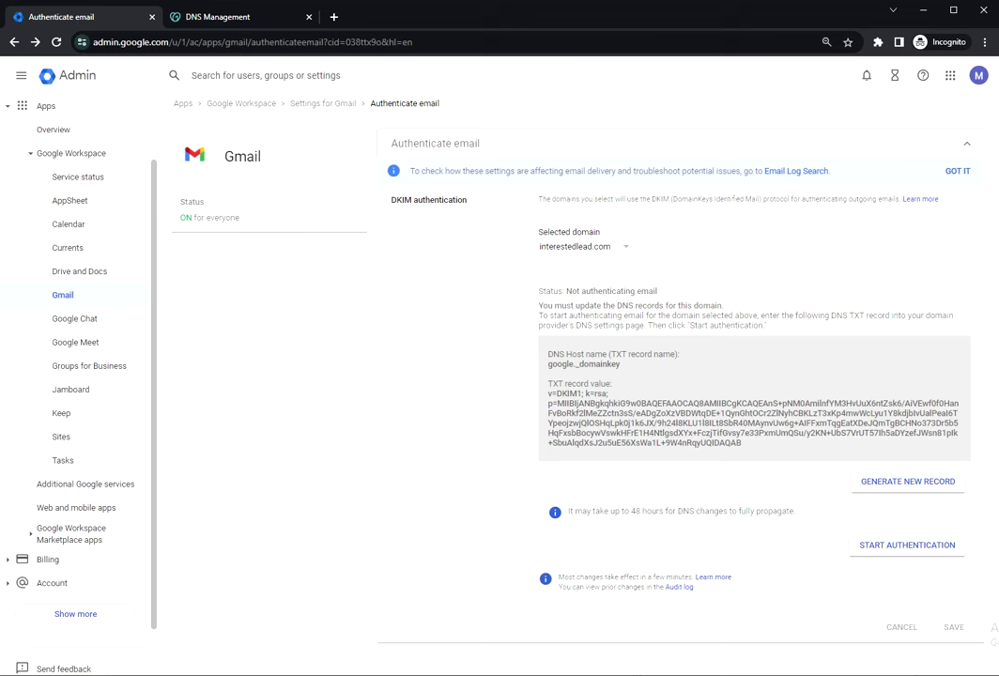
Start DKIM authentication for interestedlead.com and check the DKIM TXT record in GoDaddy.
left_click(885, 543)
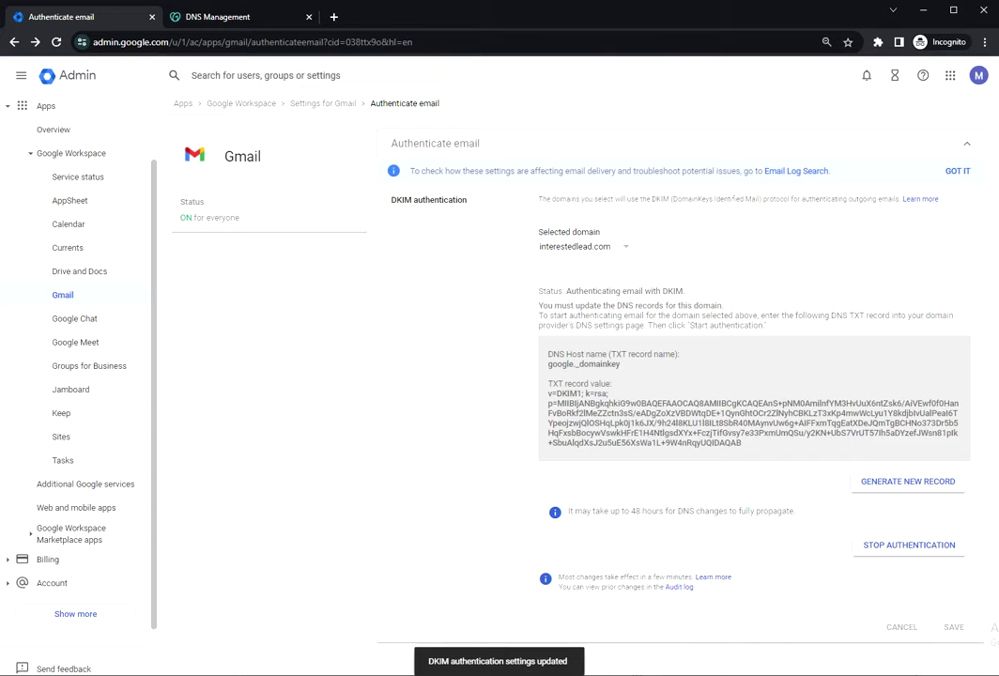
left_click(212, 18)
scroll(302, 333, "down", 3)
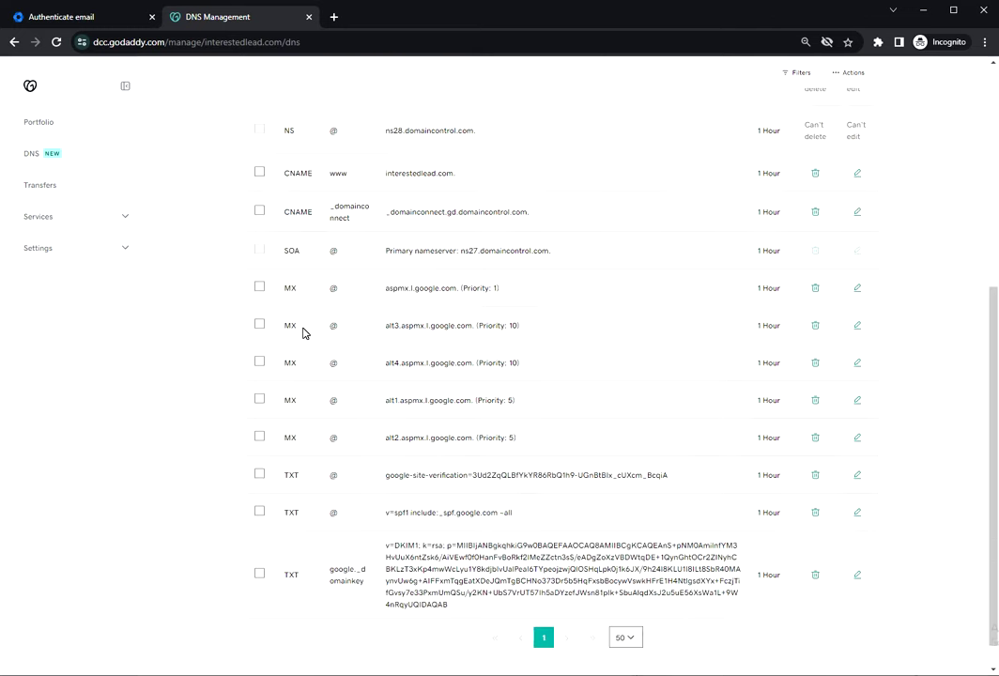
scroll(302, 330, "up", 5)
left_click(307, 331)
left_click(502, 234)
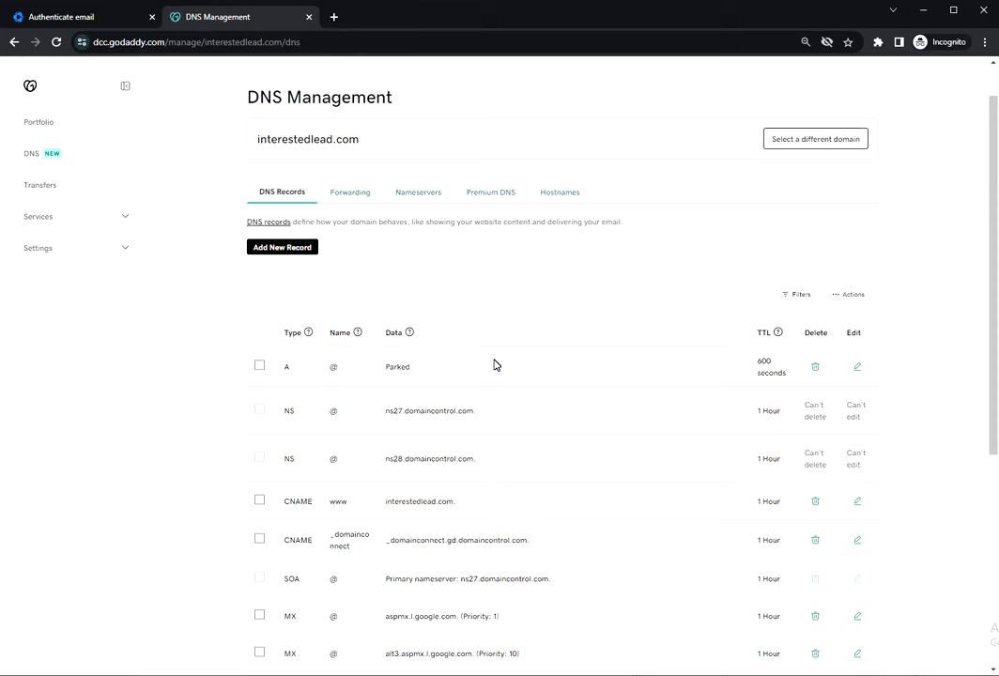
Load EasyDMARC's Domain Security Scanner in a new tab and show its Platform menu.
left_click(333, 17)
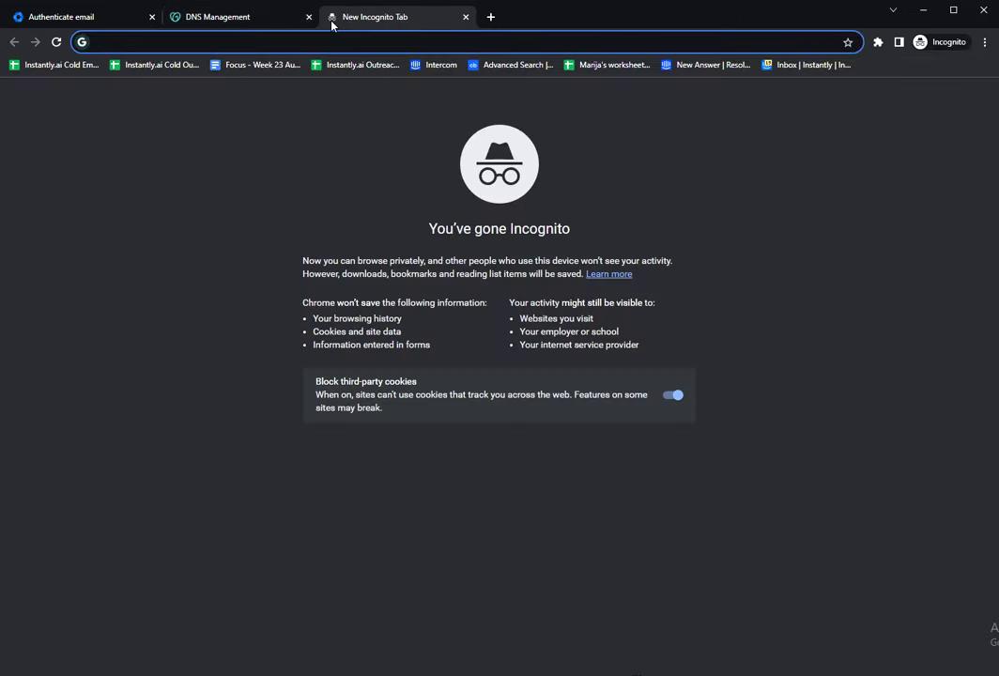
type("ea")
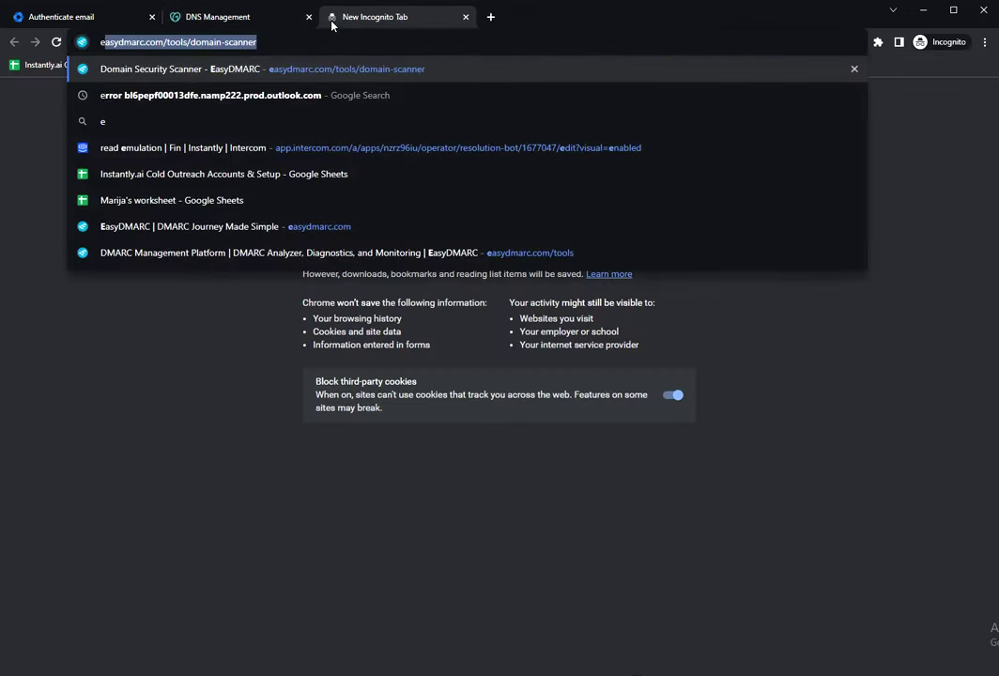
left_click(303, 69)
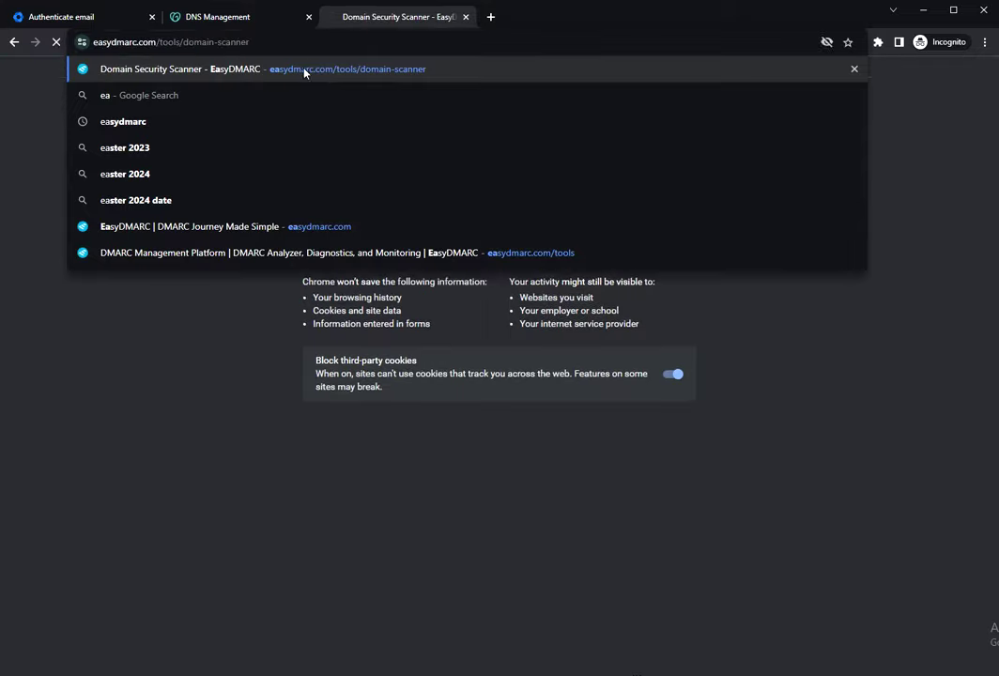
mouse_move(205, 102)
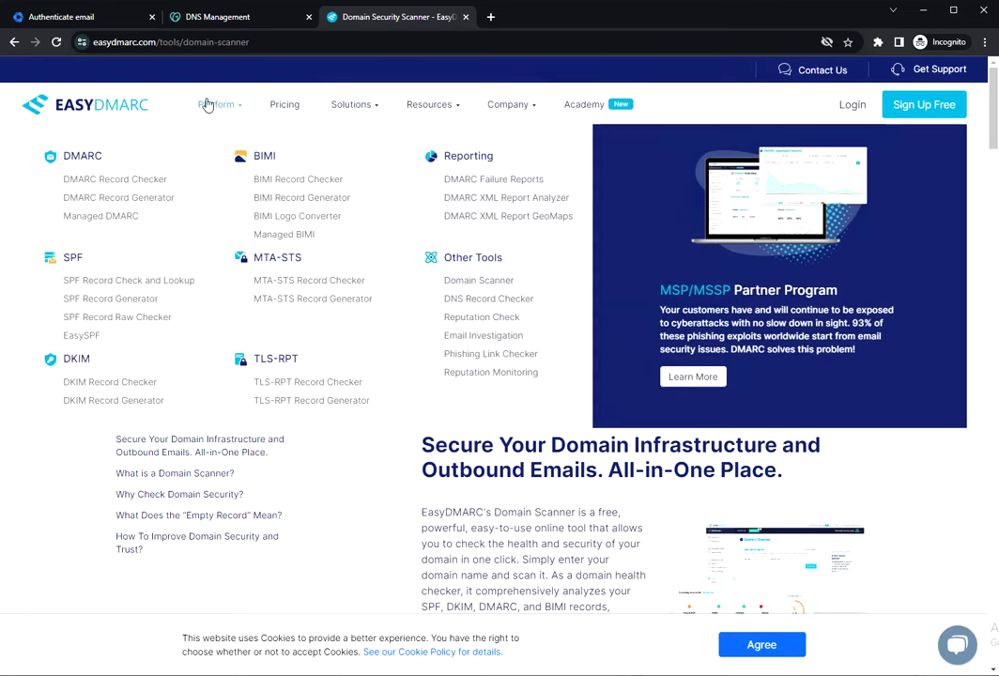
In the DMARC Record Generator, enter domain interestedlead.com and a reporting (rua) e-mail address.
left_click(148, 201)
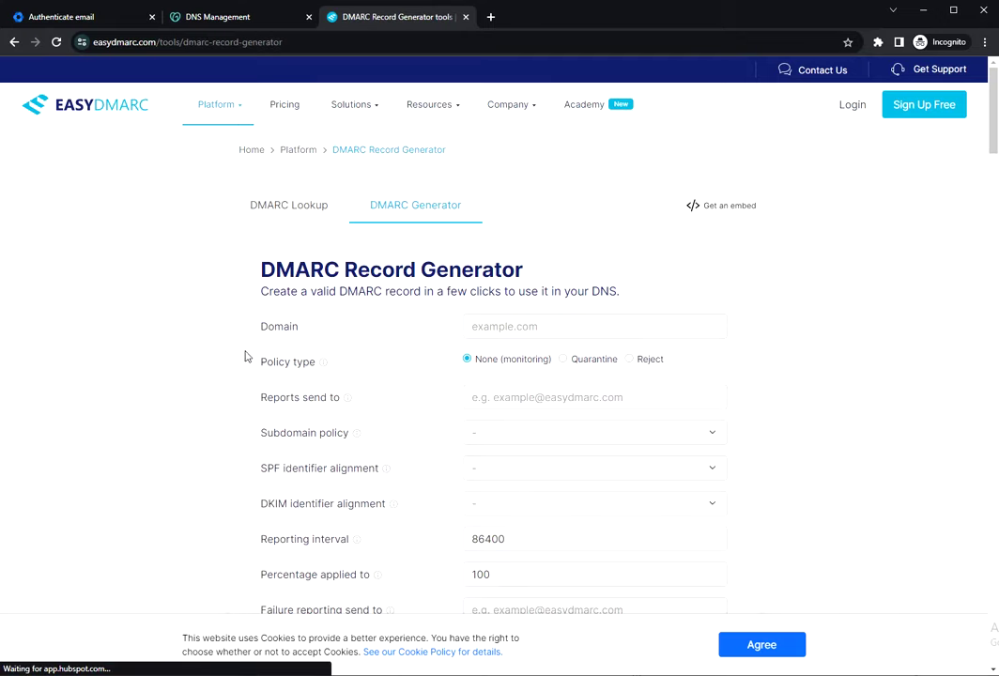
left_click(474, 325)
key("ctrl+v")
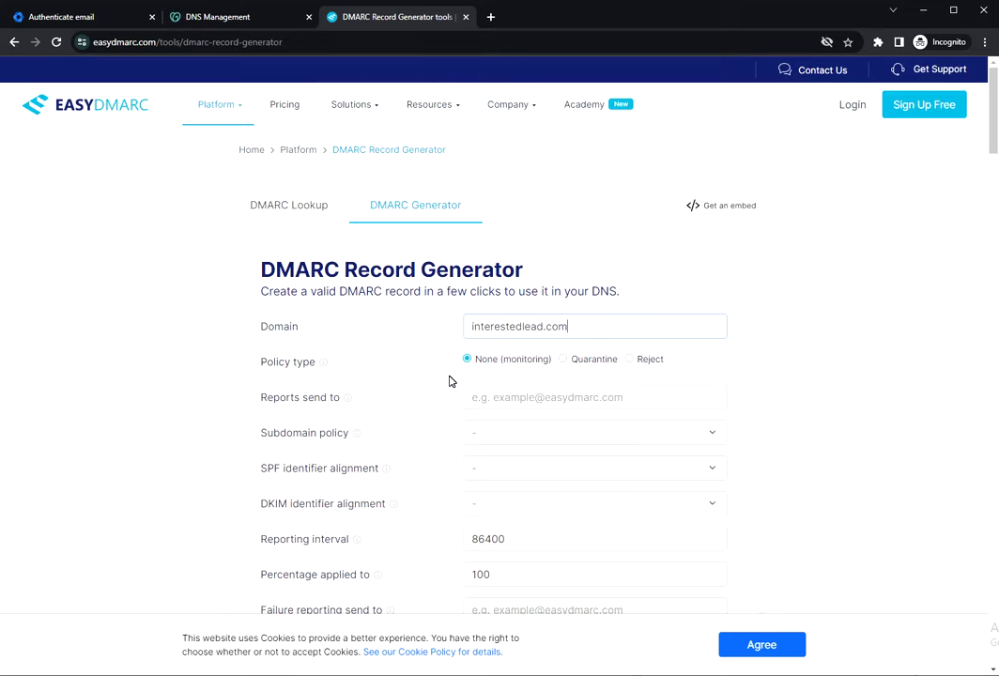
scroll(448, 381, "down", 1)
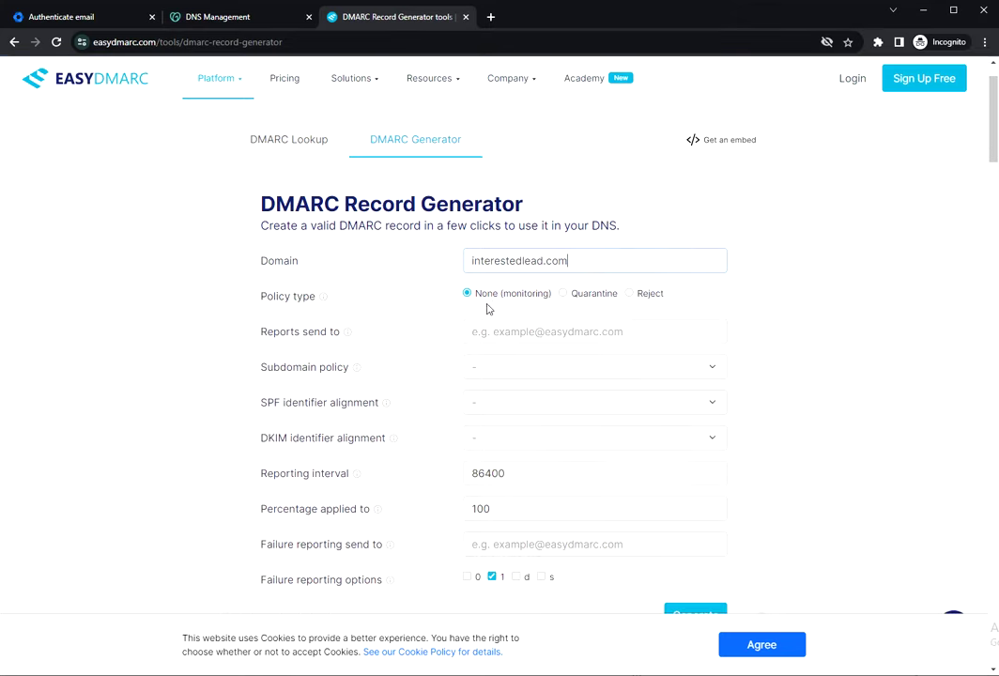
key("Tab")
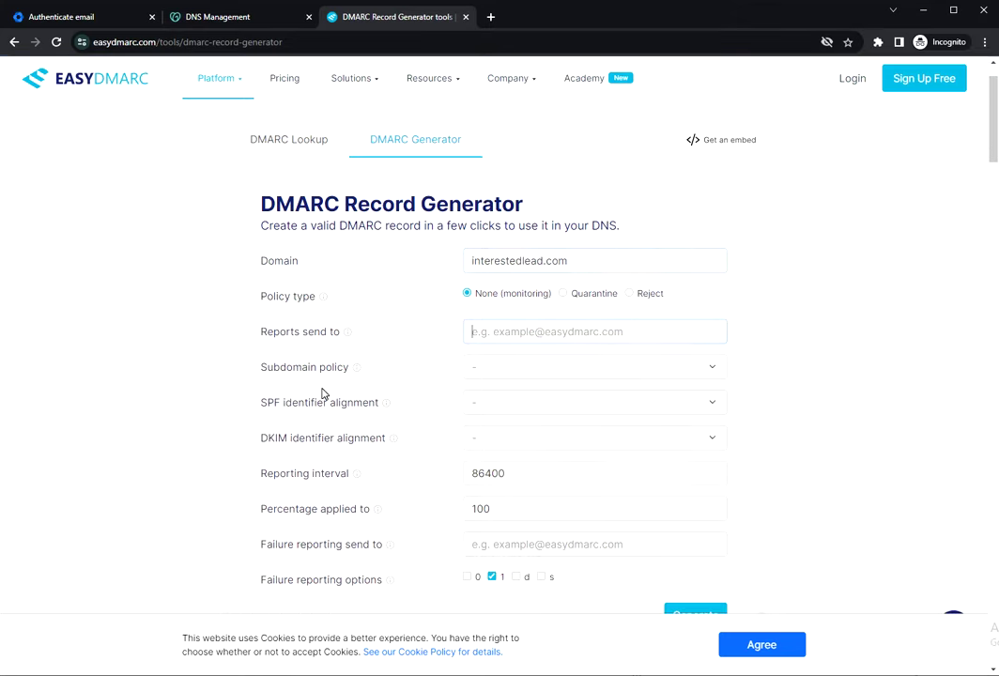
key("ctrl+v")
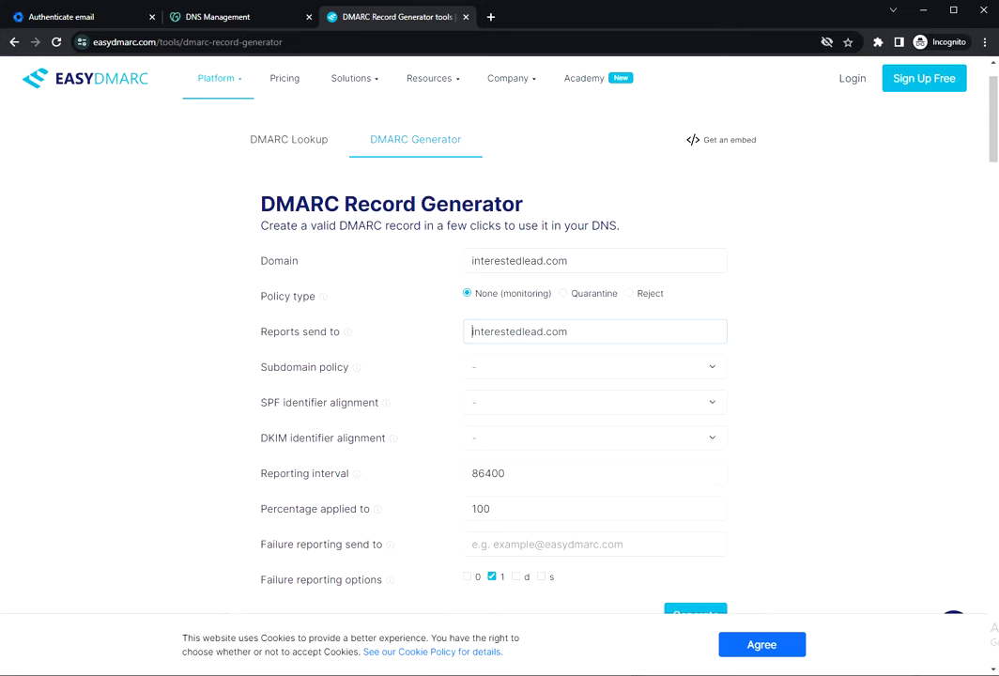
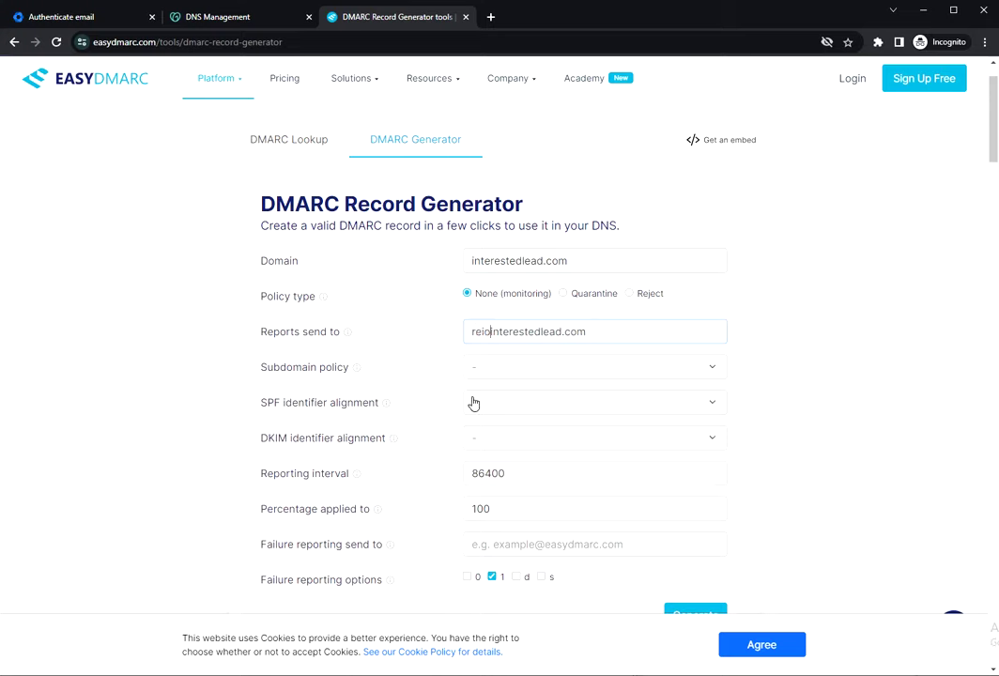
key("ctrl+a")
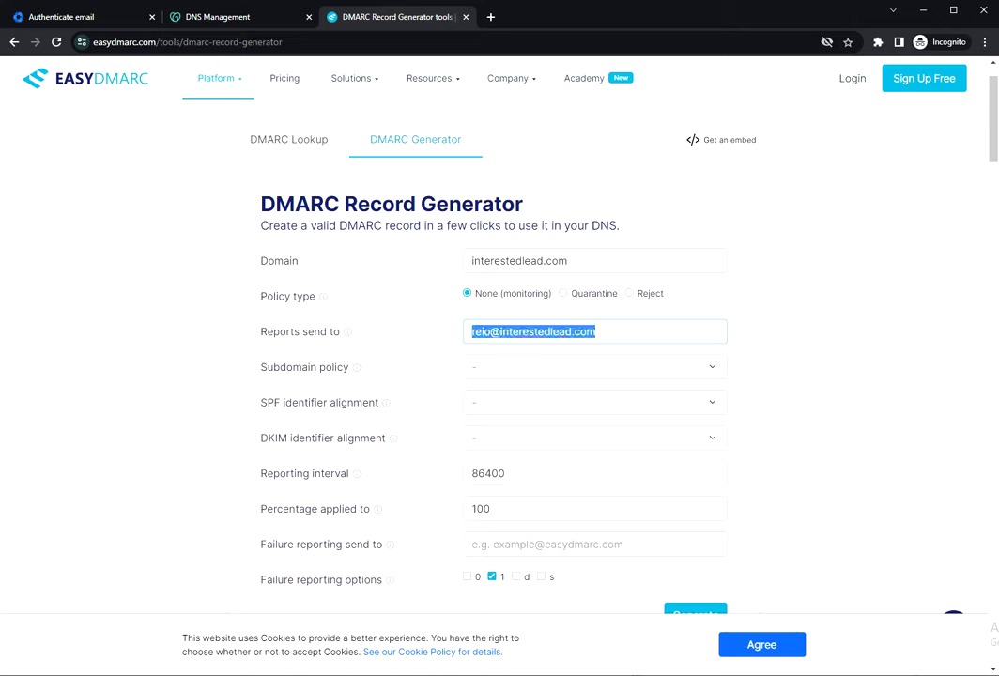
left_click(418, 407)
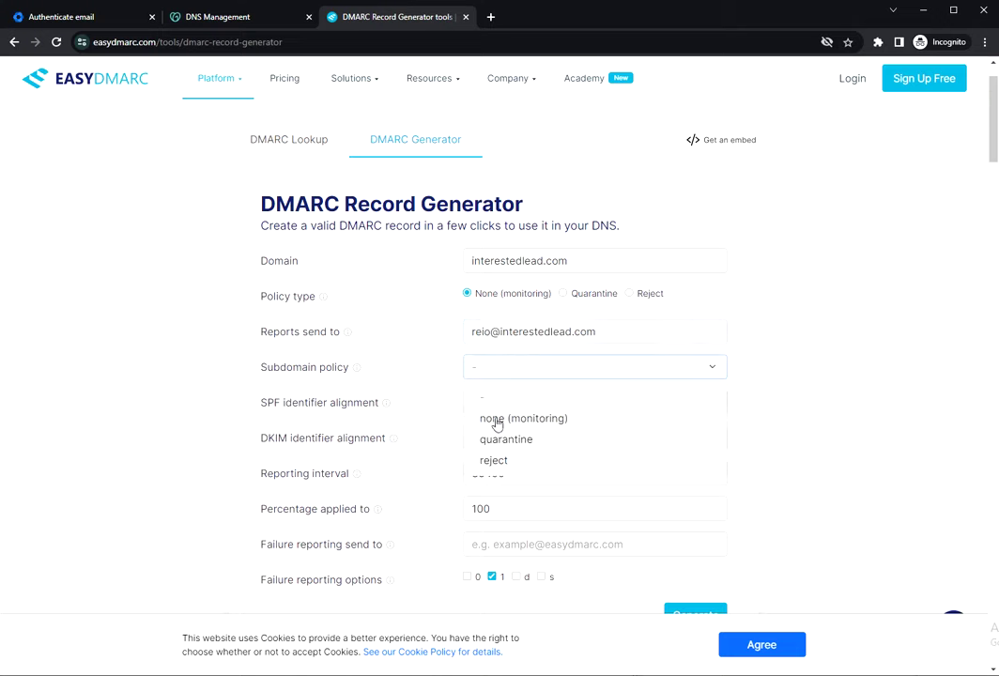
Choose subdomain policy 'none (monitoring)', Relaxed SPF and DKIM alignment, then generate the record.
left_click(494, 418)
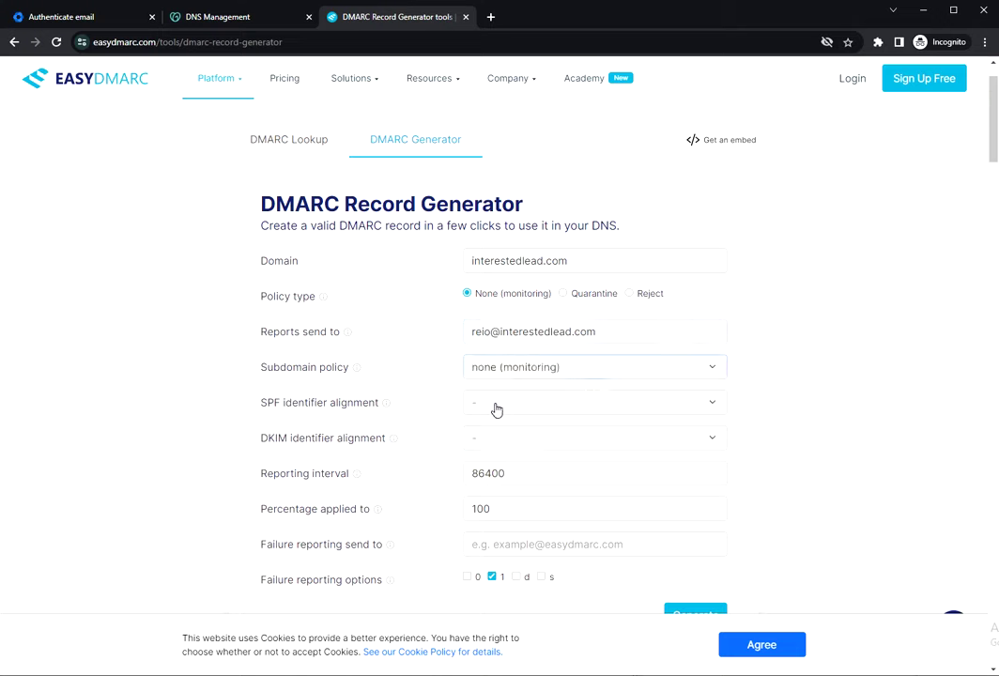
left_click(495, 410)
left_click(492, 453)
left_click(489, 441)
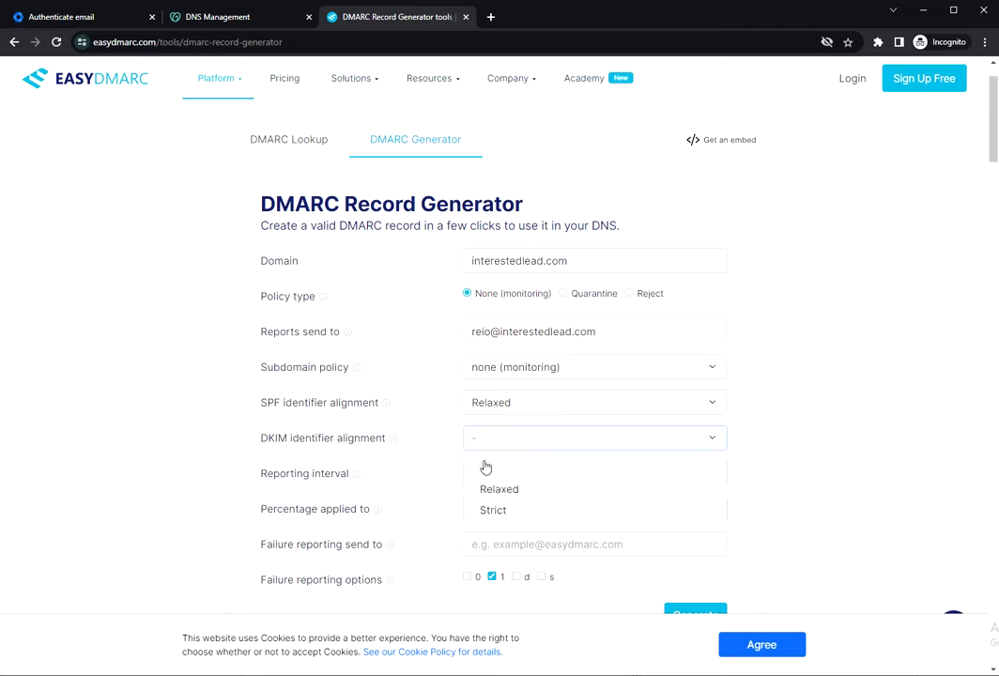
left_click(502, 489)
scroll(408, 477, "down", 2)
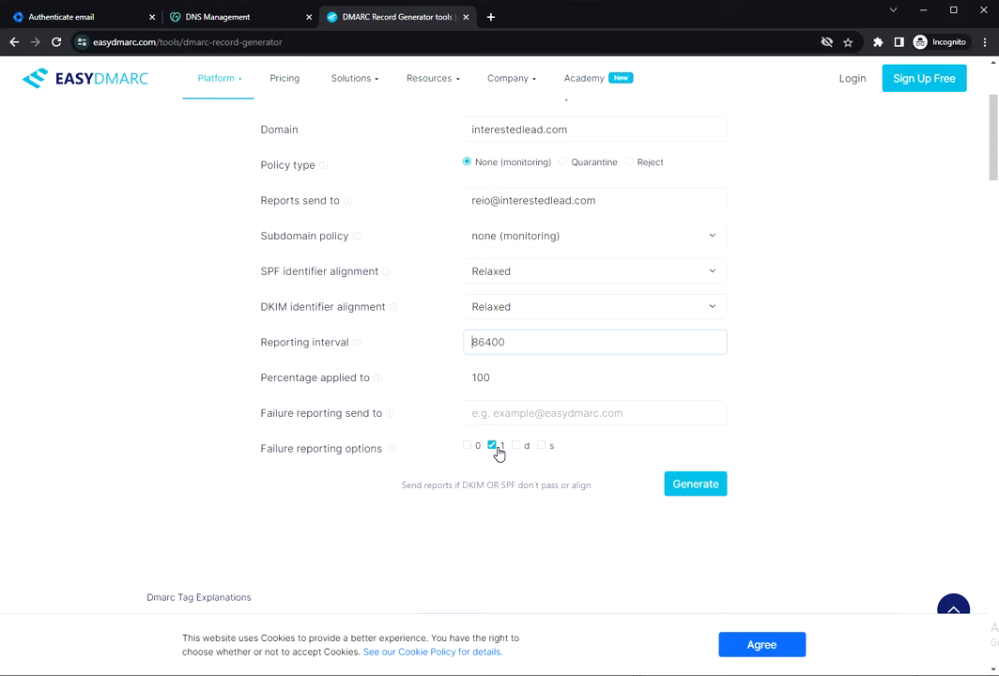
scroll(300, 325, "up", 4)
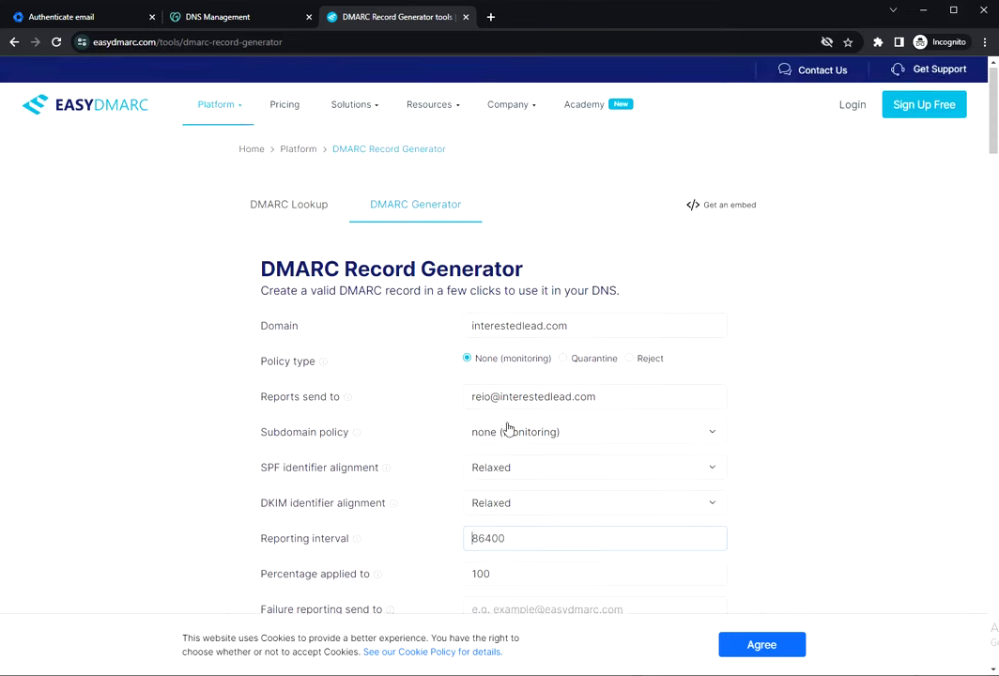
scroll(508, 430, "down", 2)
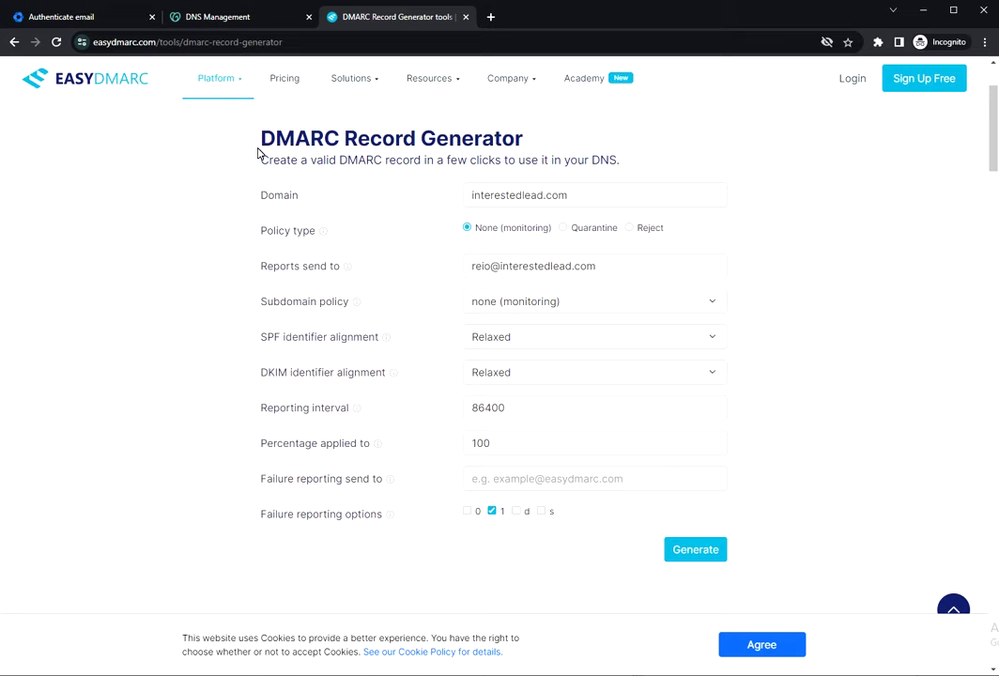
double_click(298, 138)
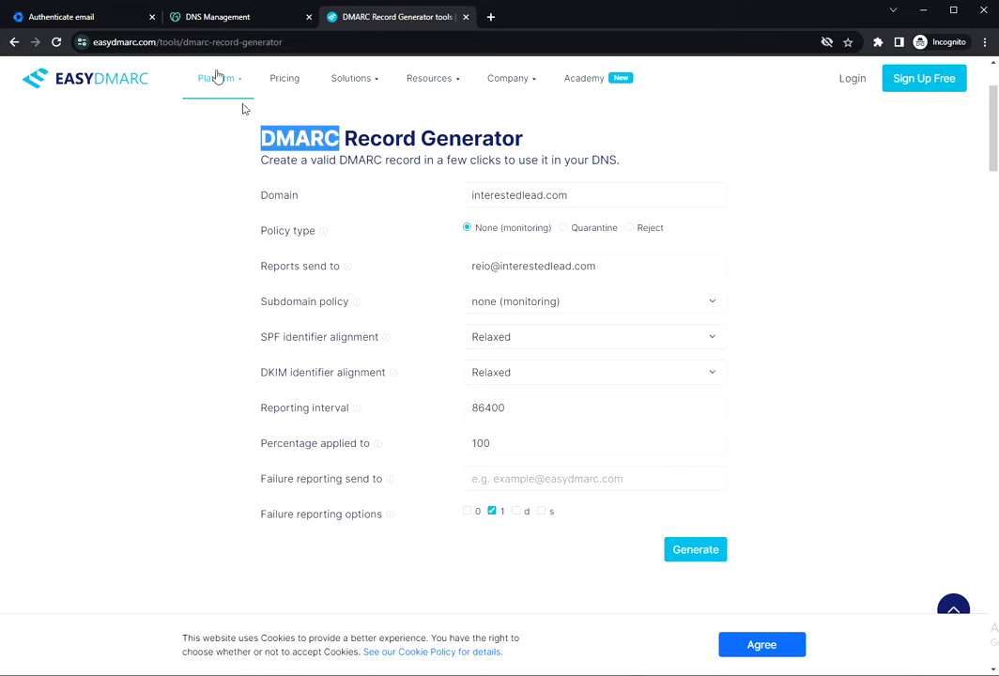
scroll(398, 291, "down", 2)
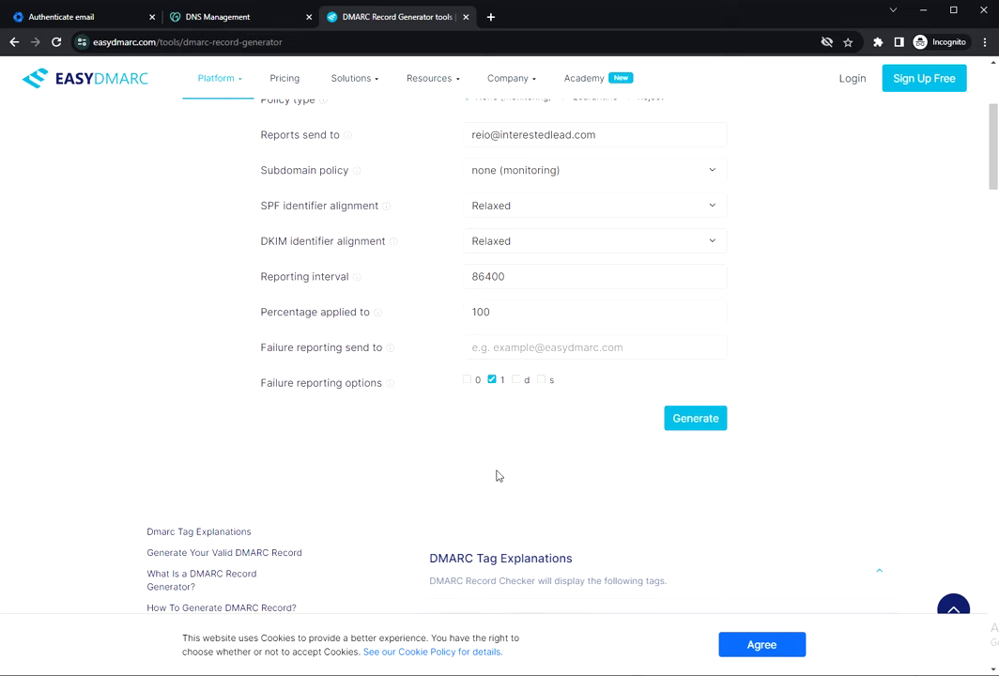
left_click(707, 428)
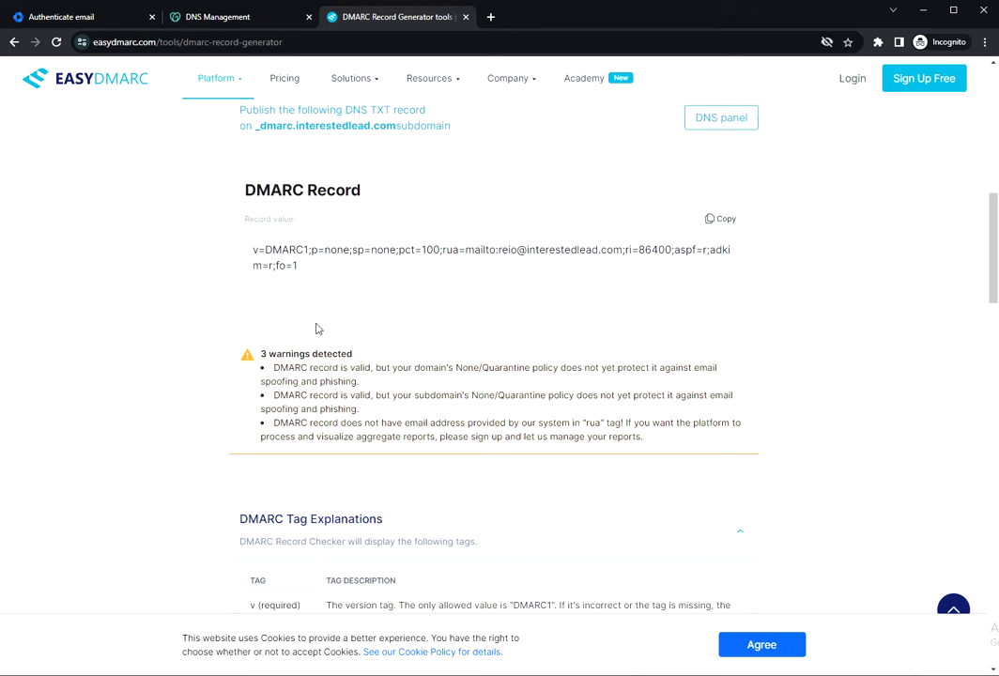
Select the full generated v=DMARC1 record value so it can be copied.
scroll(336, 284, "up", 2)
scroll(487, 271, "up", 1)
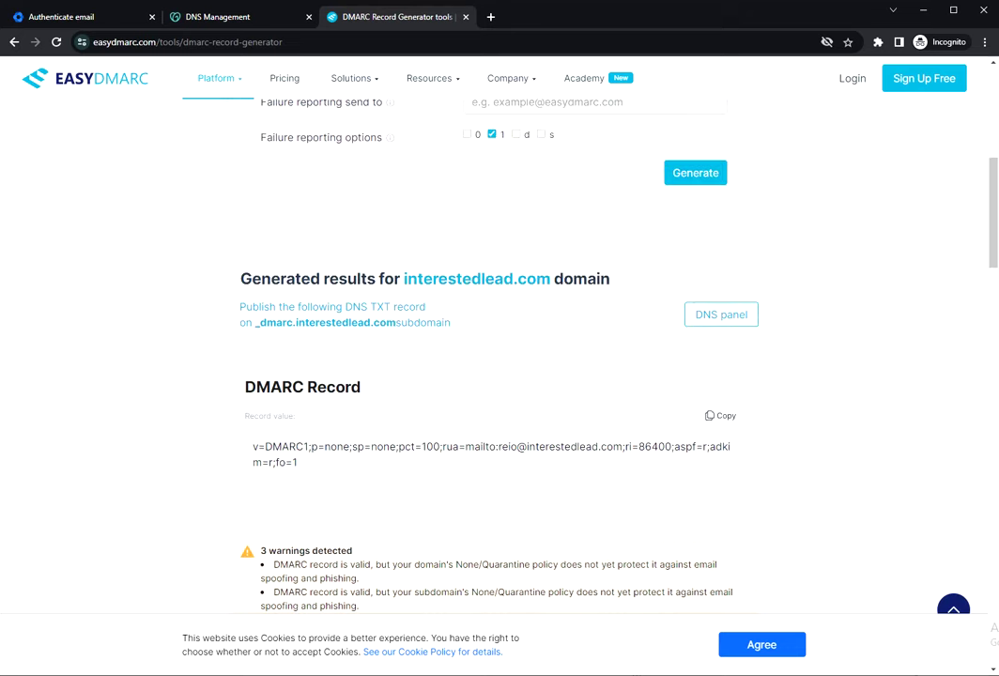
left_click_drag(254, 449, 319, 470)
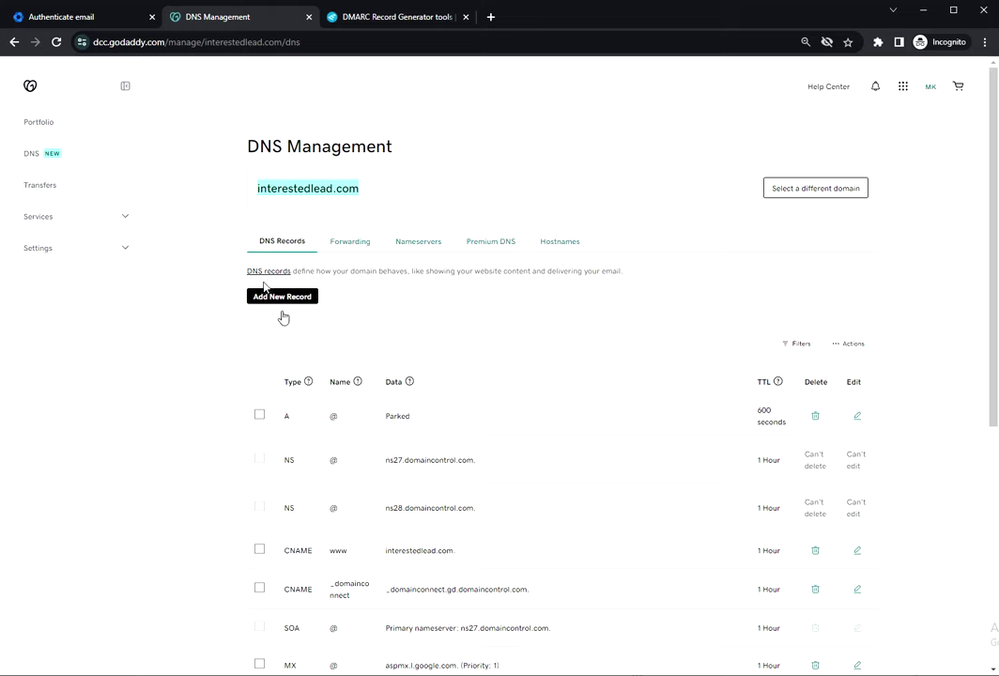
Add and save a TXT record named _dmarc whose value is the pasted v=DMARC1 record.
left_click(281, 296)
left_click(298, 362)
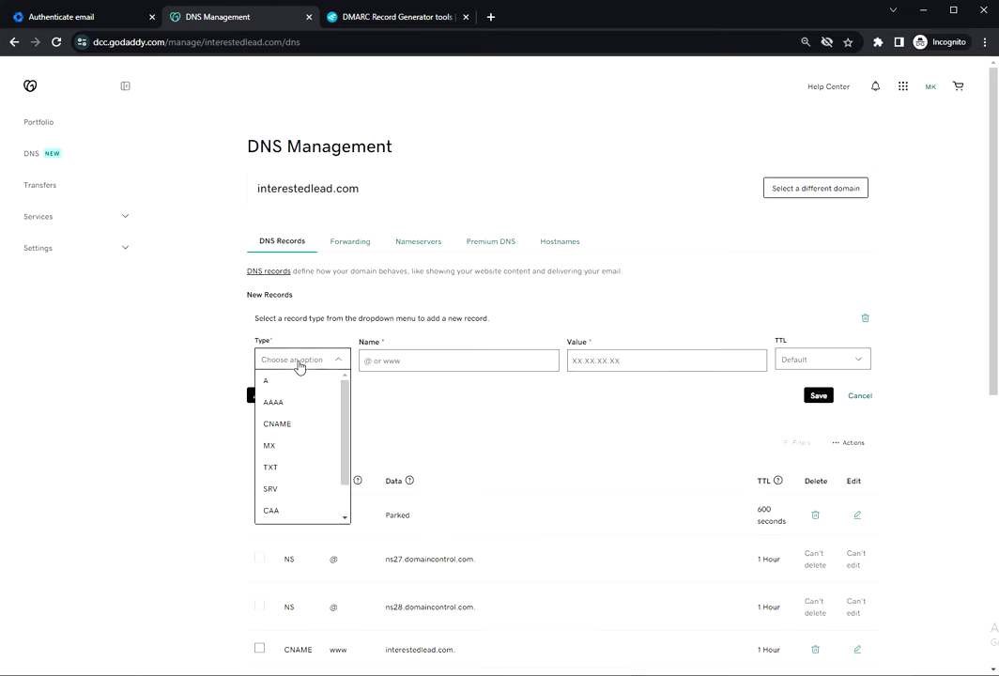
left_click(284, 468)
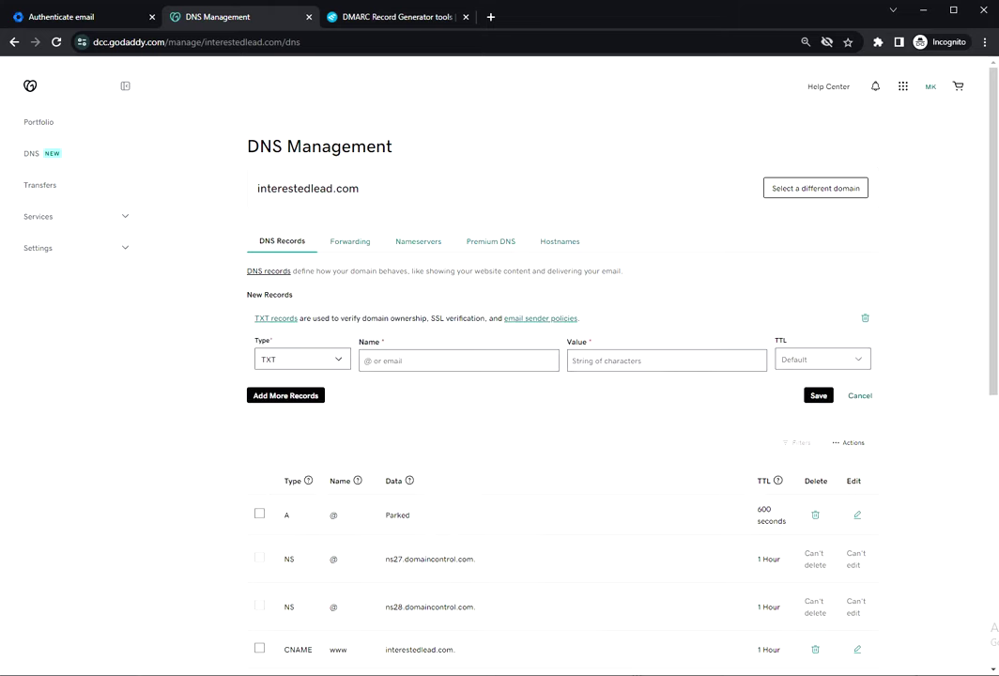
left_click(365, 360)
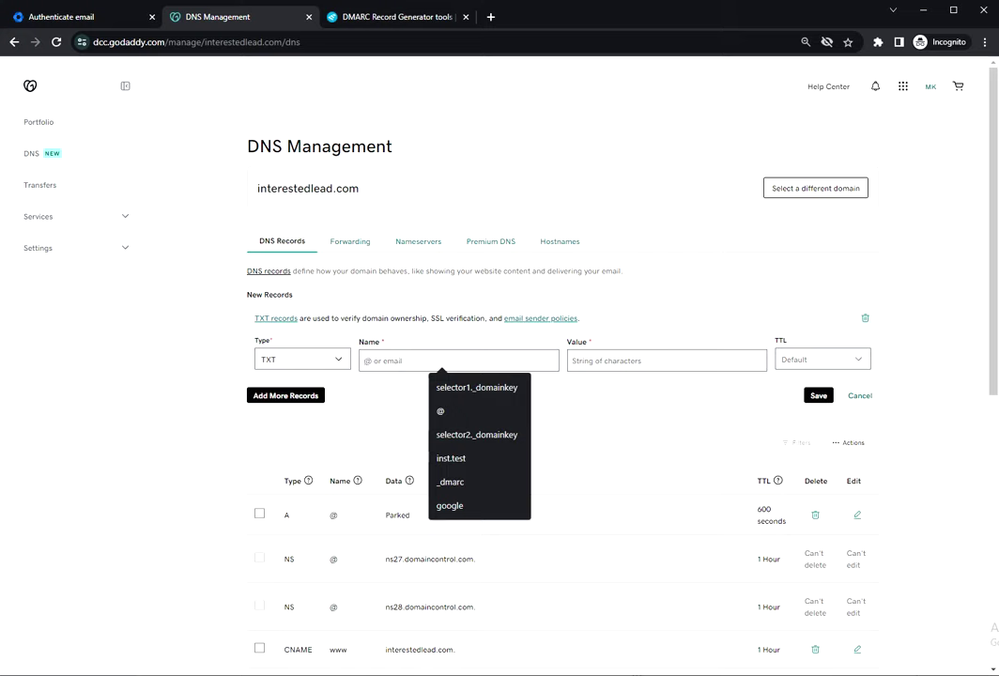
left_click(483, 482)
key("Tab")
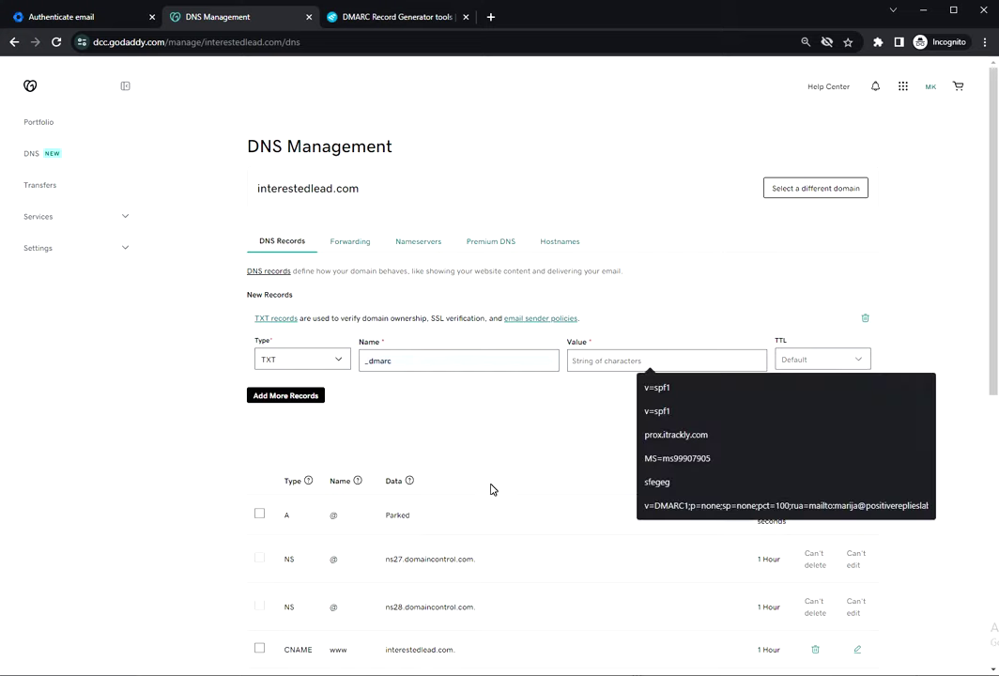
key("ctrl+v")
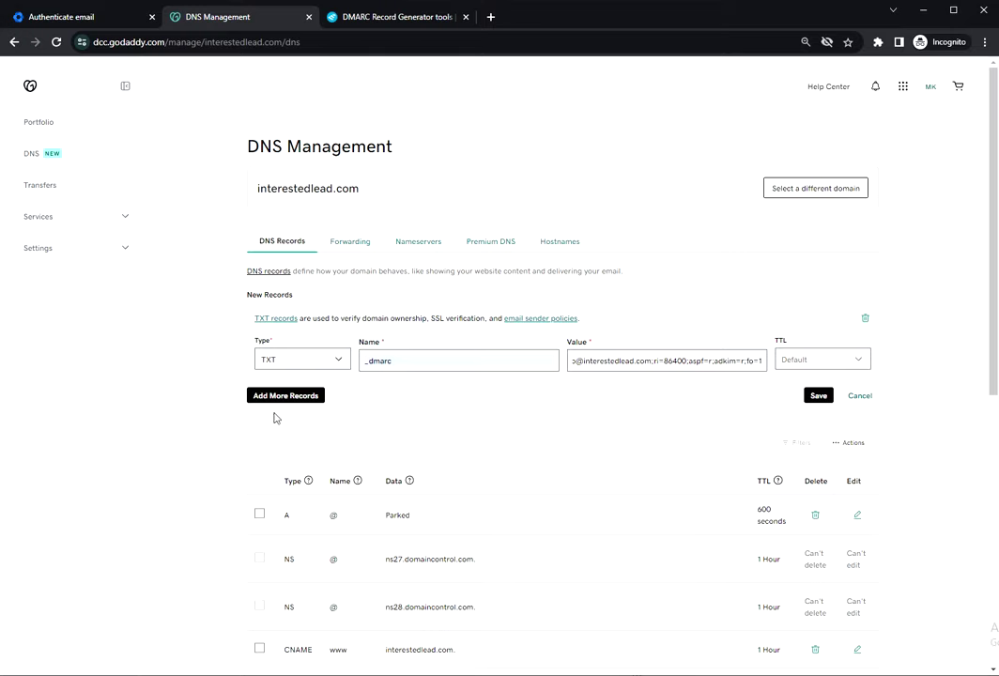
left_click(817, 395)
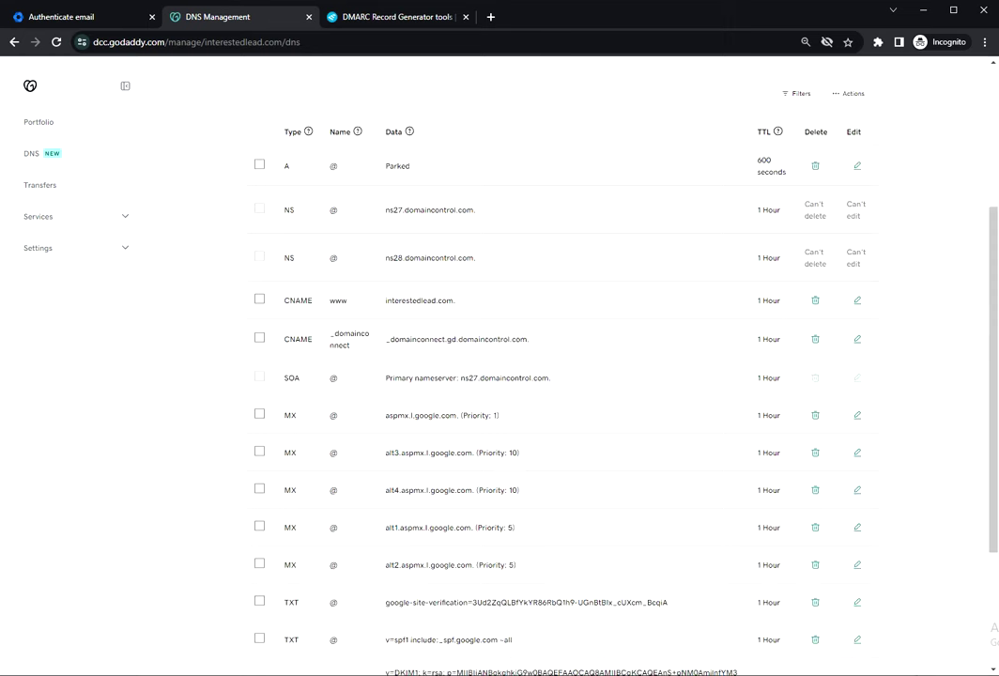
scroll(446, 366, "down", 3)
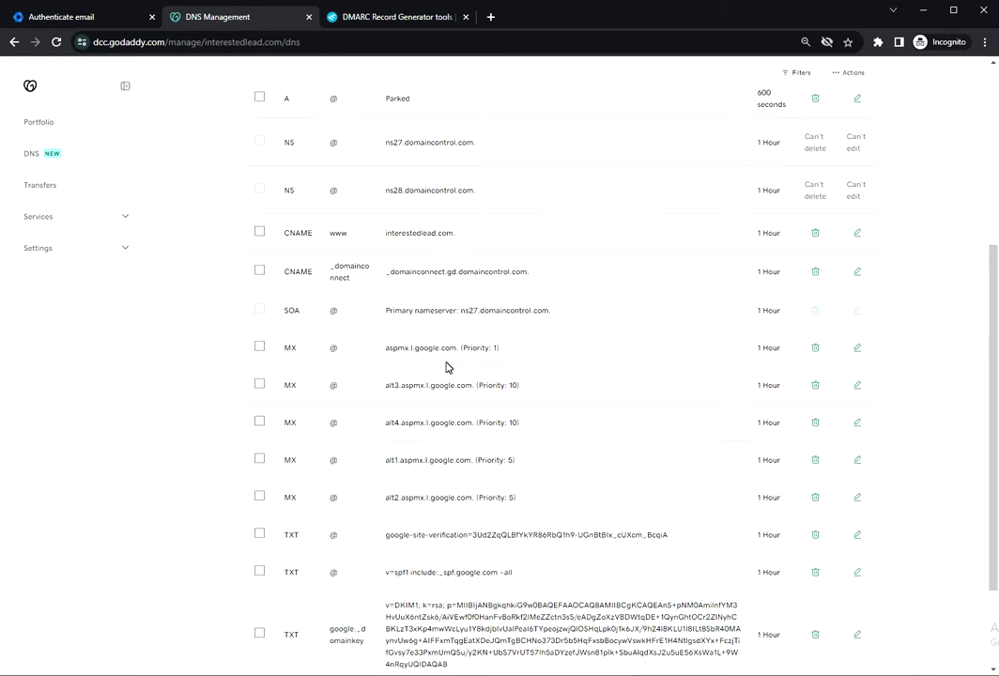
scroll(446, 366, "down", 3)
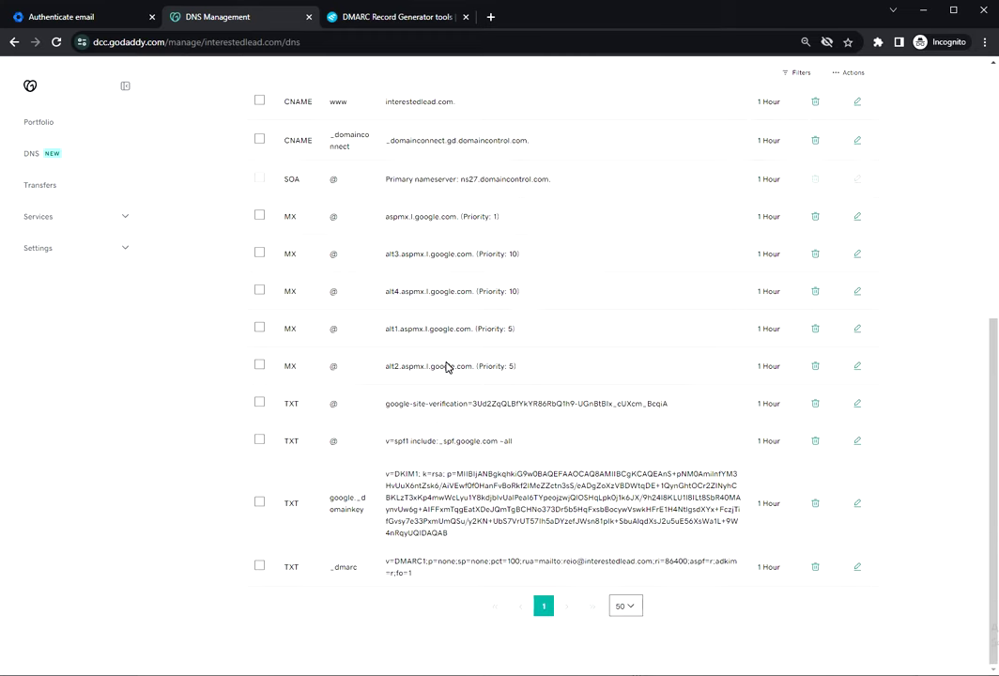
scroll(446, 366, "up", 6)
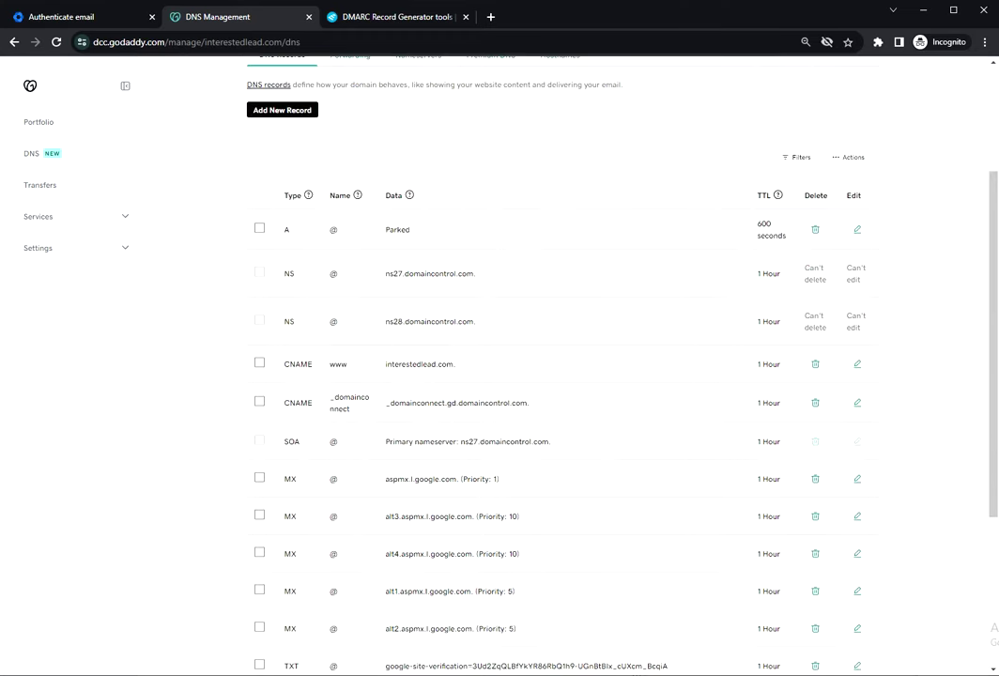